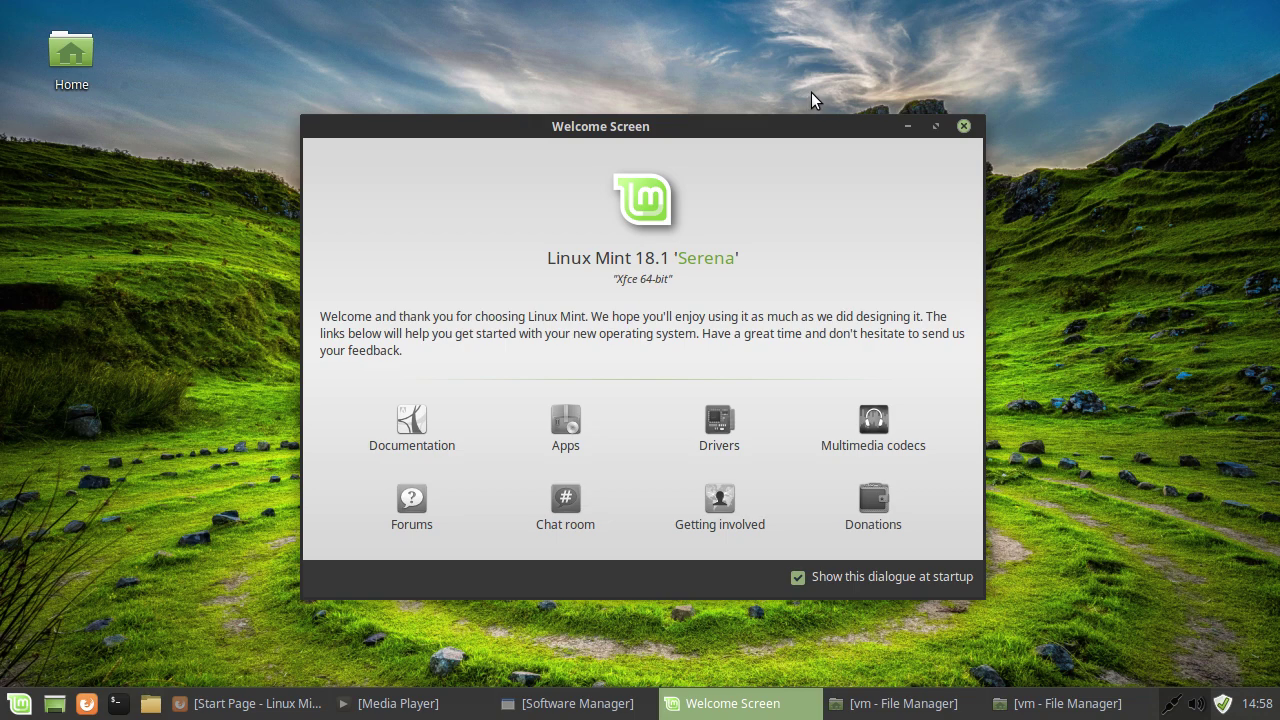
- Close the Welcome Screen, restore the home folder's file manager window and move it to the right side of the desktop
{"action": "left_click", "coordinate": [963, 126]}
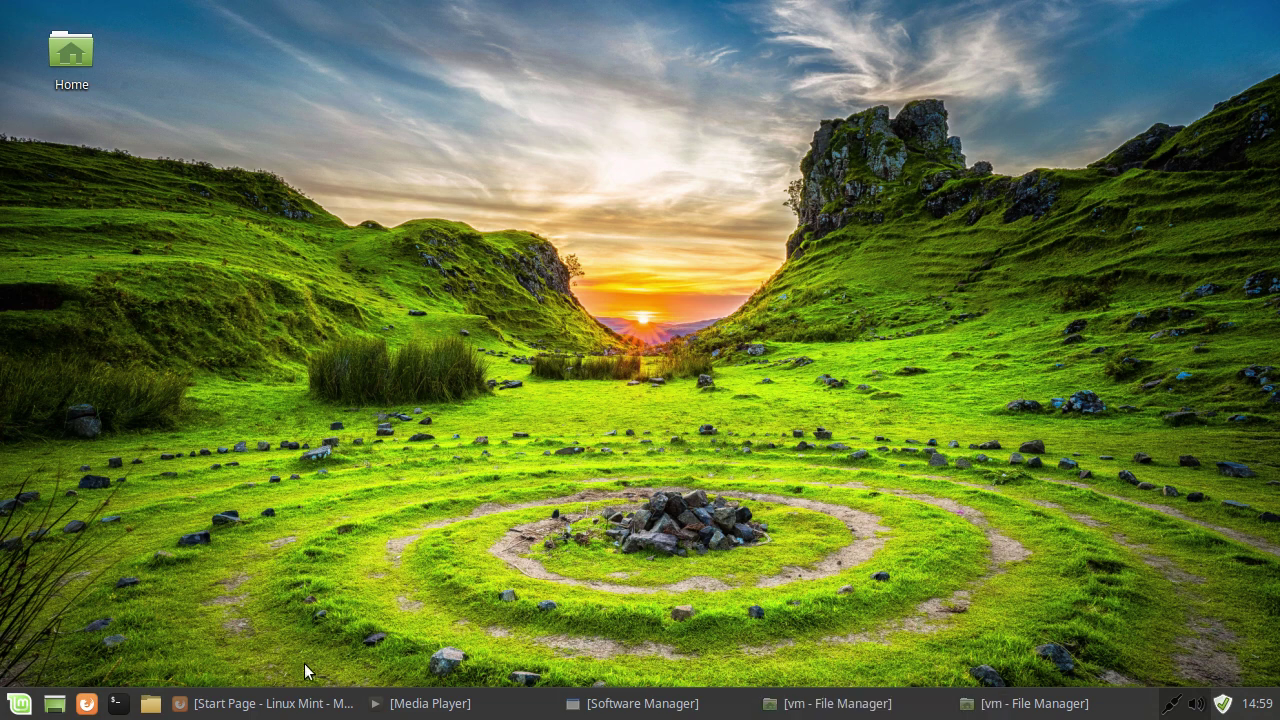
{"action": "left_click", "coordinate": [830, 703]}
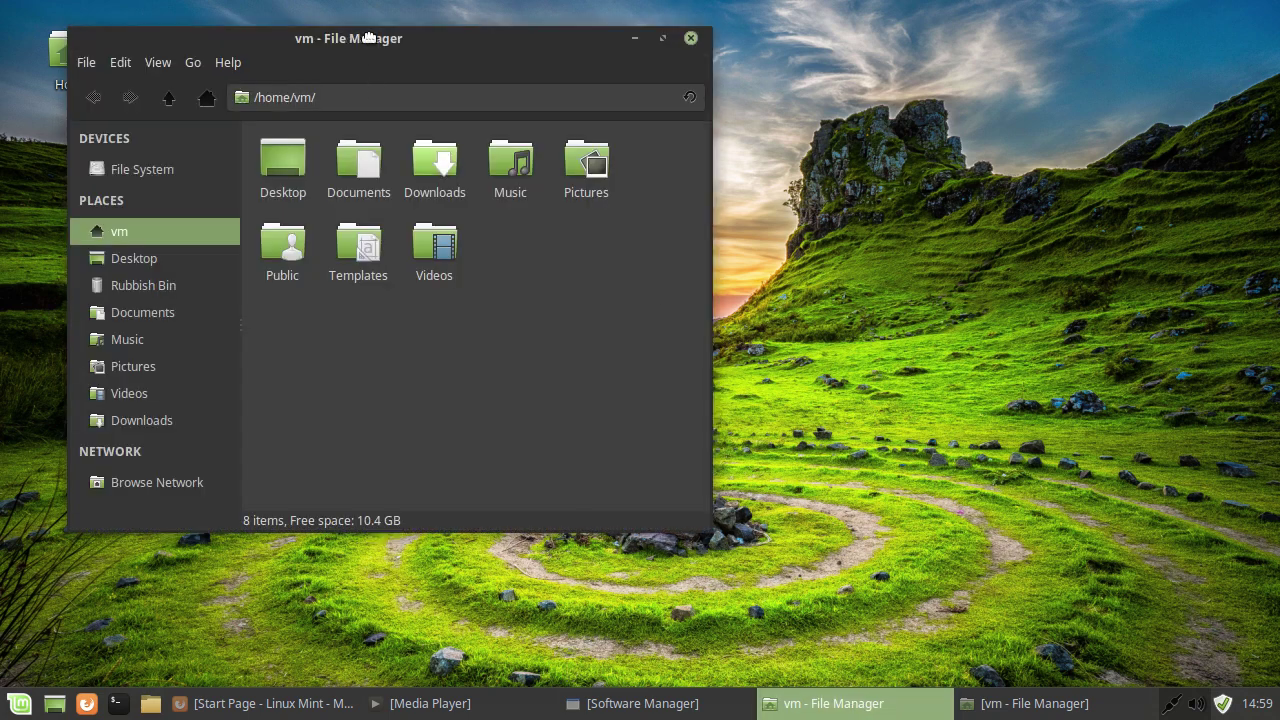
{"action": "left_click_drag", "start_coordinate": [369, 38], "coordinate": [866, 28]}
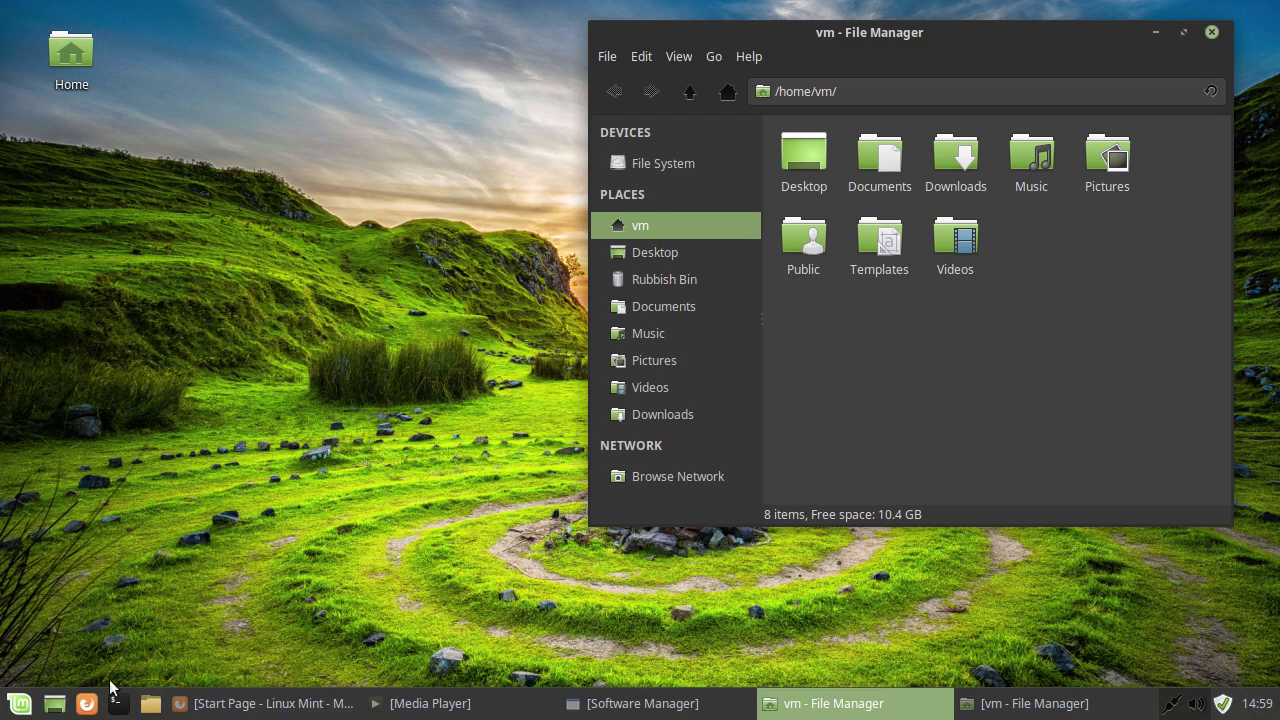
- Open the Appearance settings beside the file manager and look through the list of available styles
{"action": "left_click", "coordinate": [18, 703]}
{"action": "left_click", "coordinate": [254, 208]}
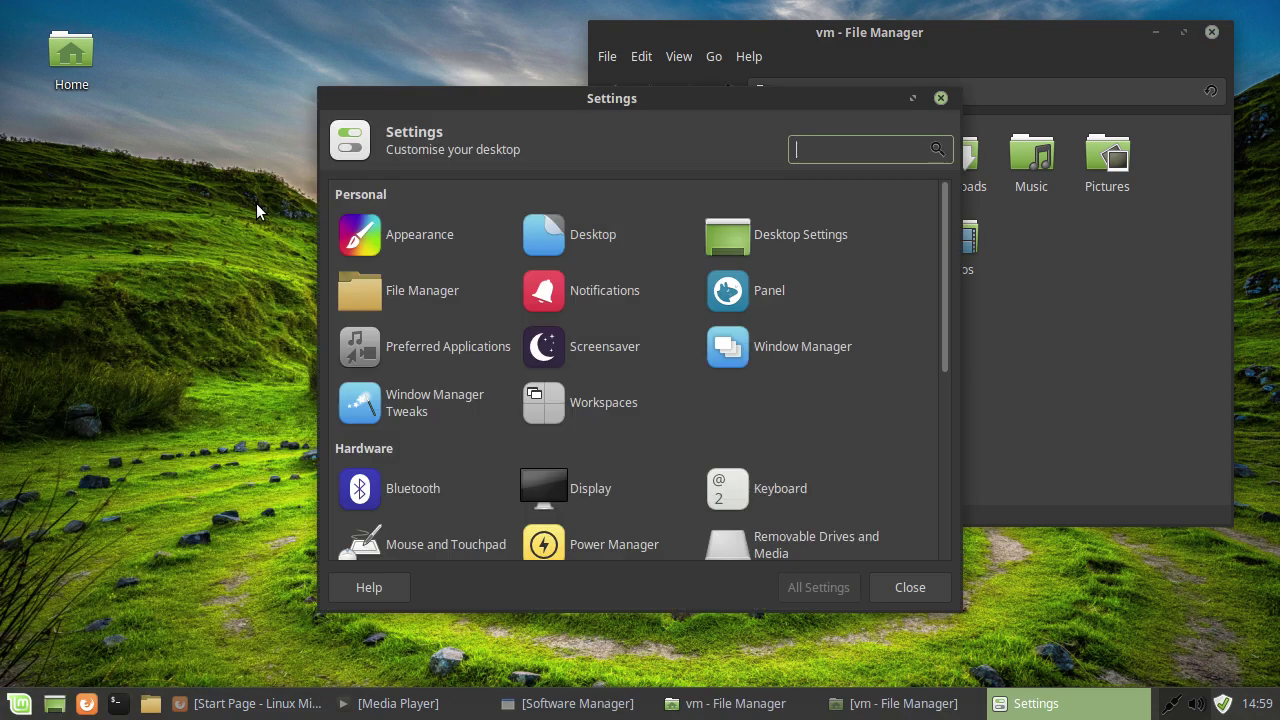
{"action": "left_click", "coordinate": [408, 236]}
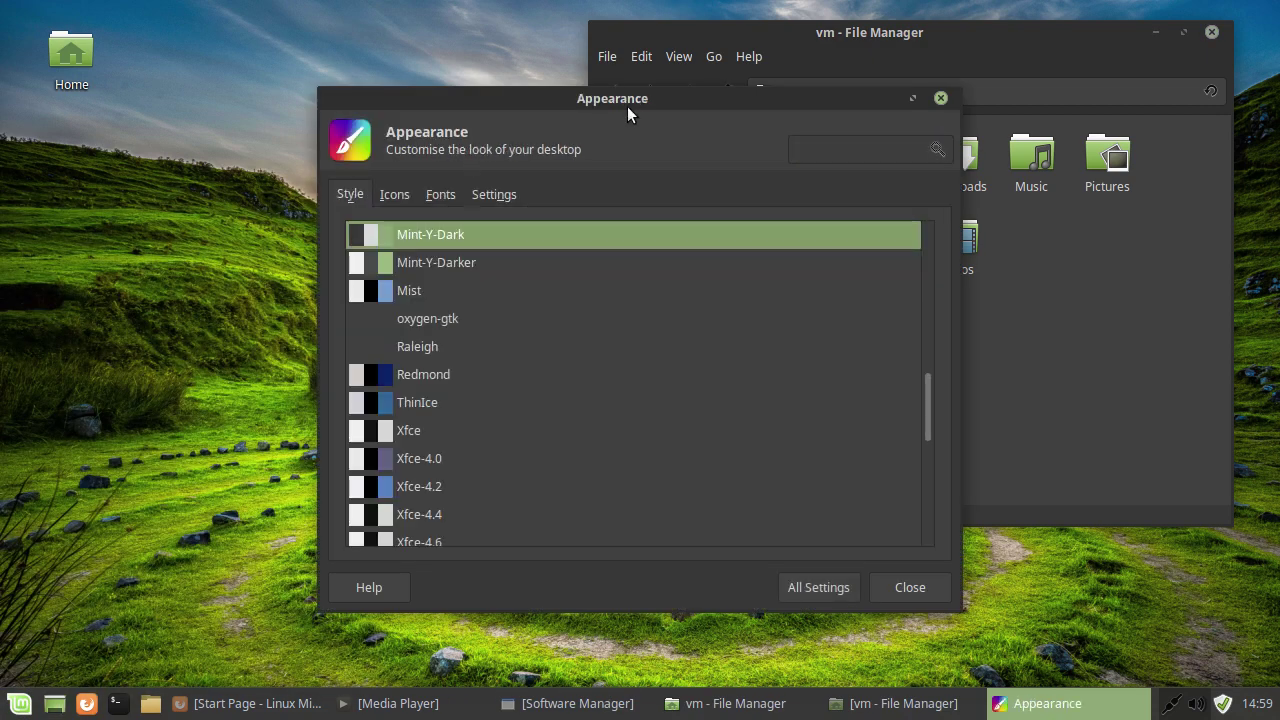
{"action": "left_click_drag", "start_coordinate": [628, 102], "coordinate": [438, 131]}
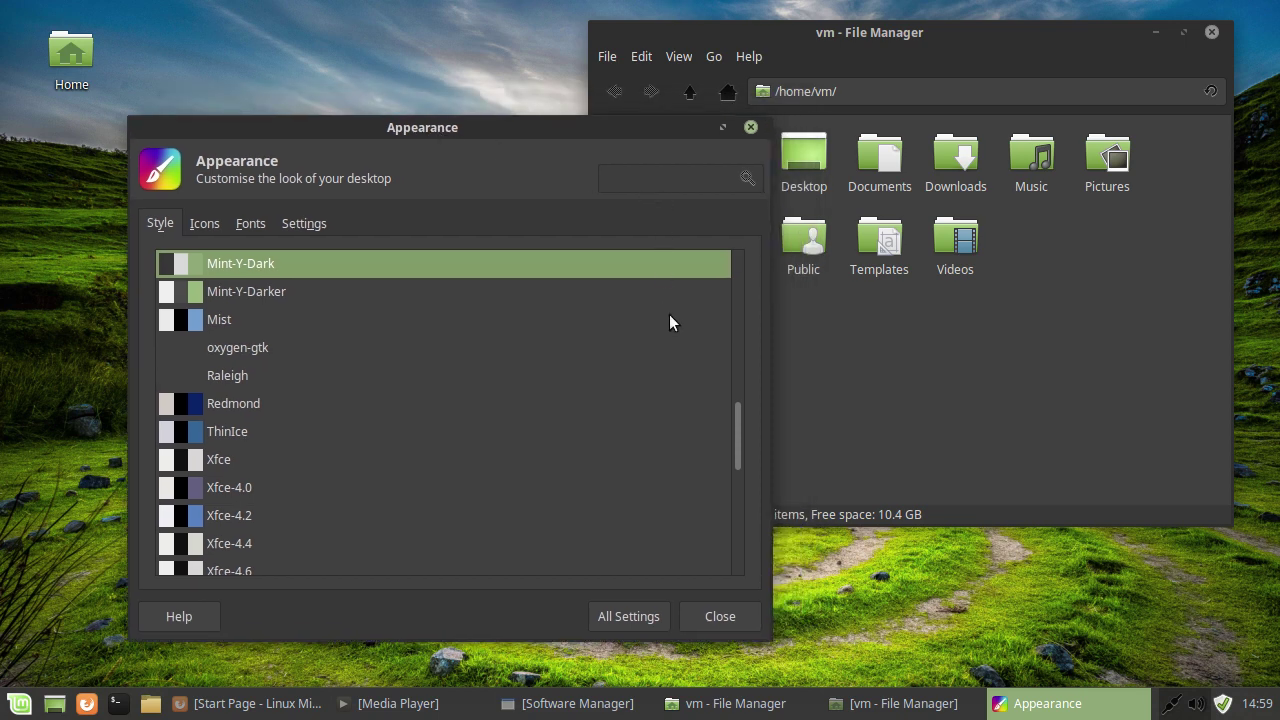
{"action": "left_click_drag", "start_coordinate": [740, 419], "coordinate": [748, 376]}
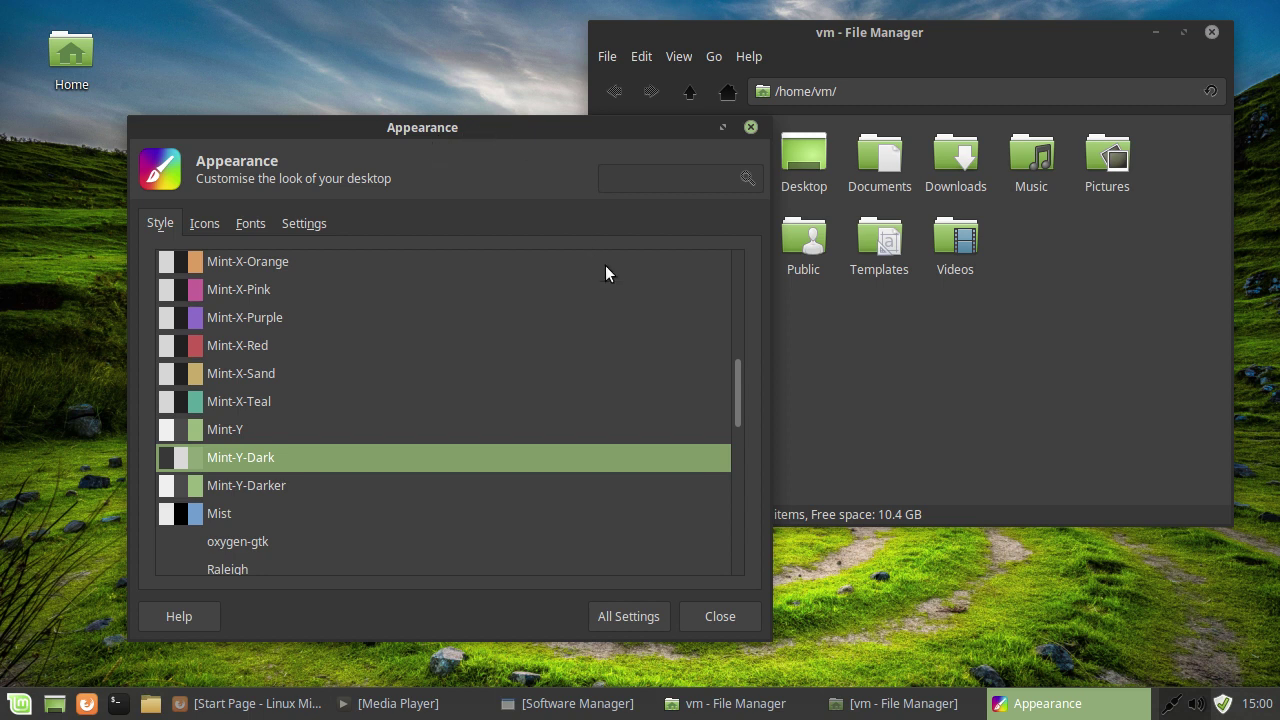
{"action": "left_click", "coordinate": [544, 113]}
{"action": "left_click", "coordinate": [543, 119]}
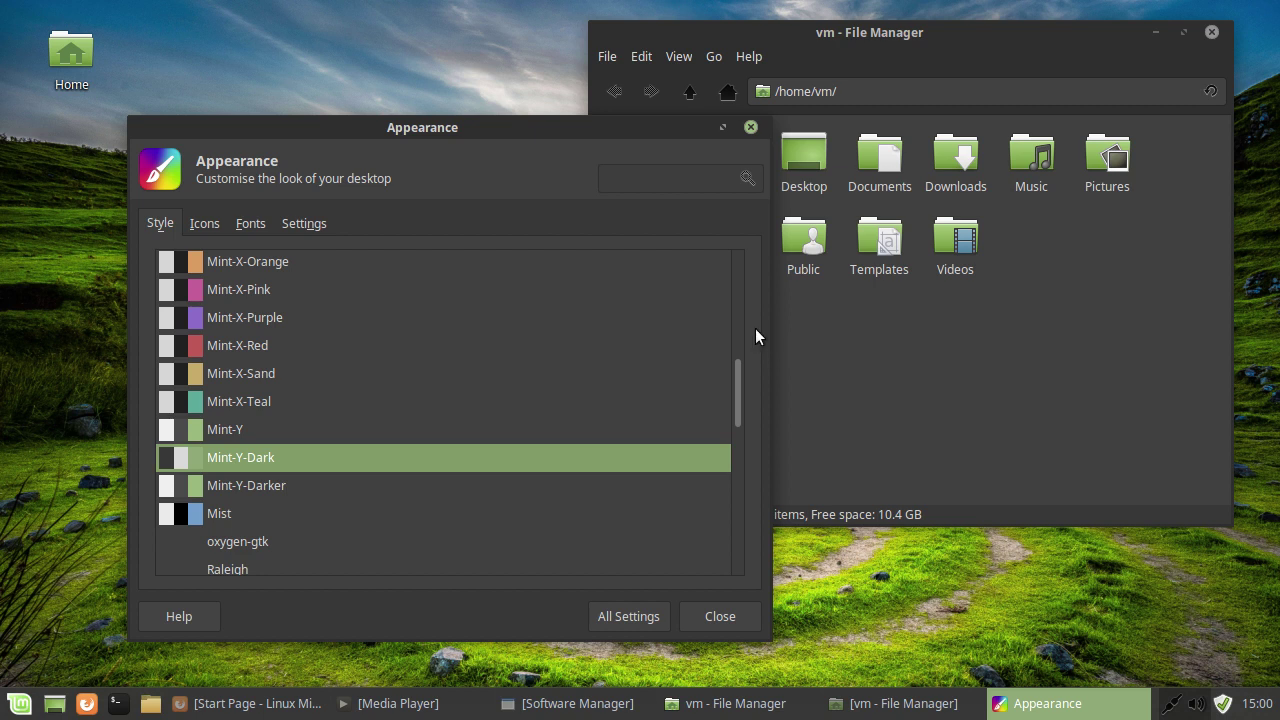
- Disable display compositing in the compositor options of Window Manager Tweaks
{"action": "left_click", "coordinate": [614, 614]}
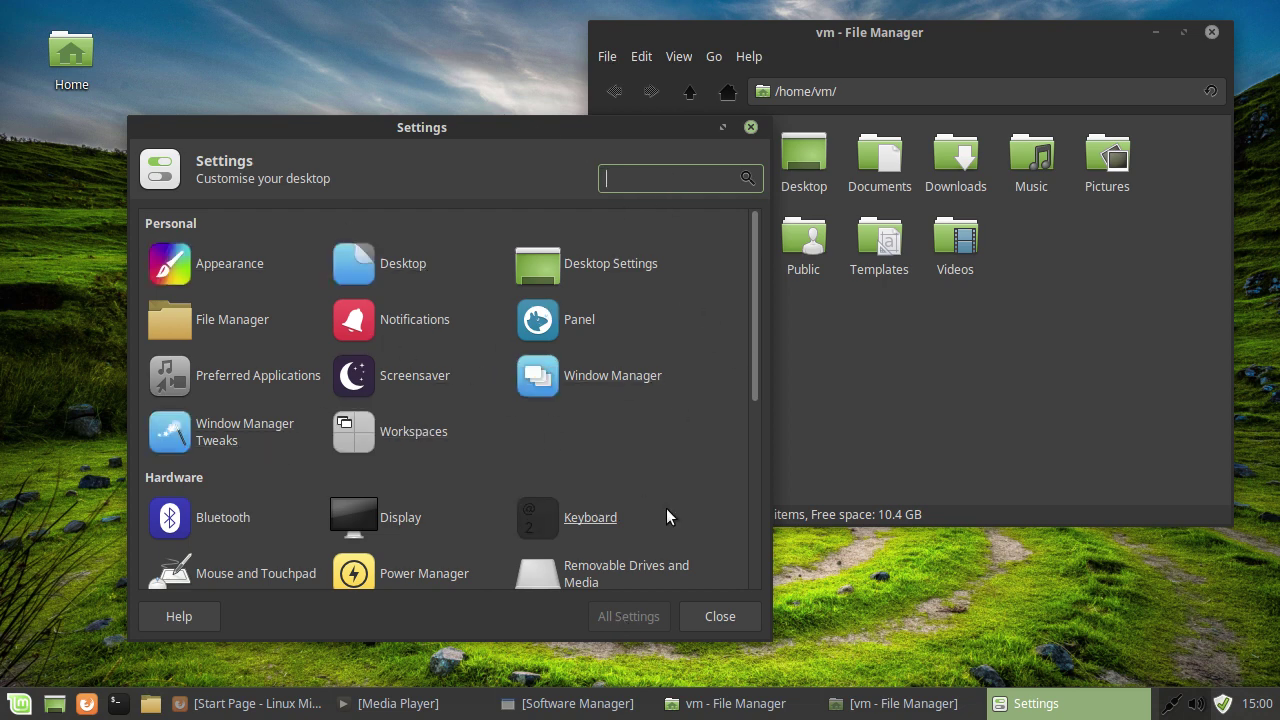
{"action": "left_click", "coordinate": [240, 426]}
{"action": "left_click", "coordinate": [555, 224]}
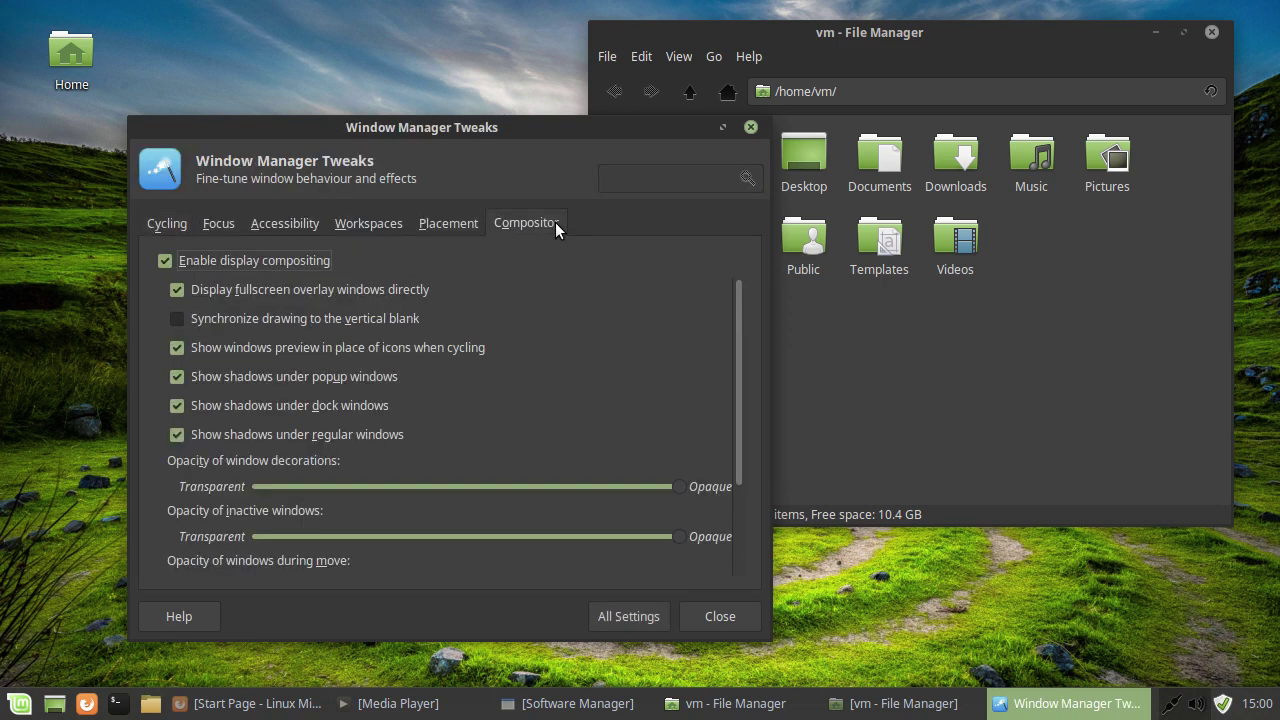
{"action": "left_click", "coordinate": [246, 258]}
{"action": "left_click_drag", "start_coordinate": [612, 146], "coordinate": [673, 89]}
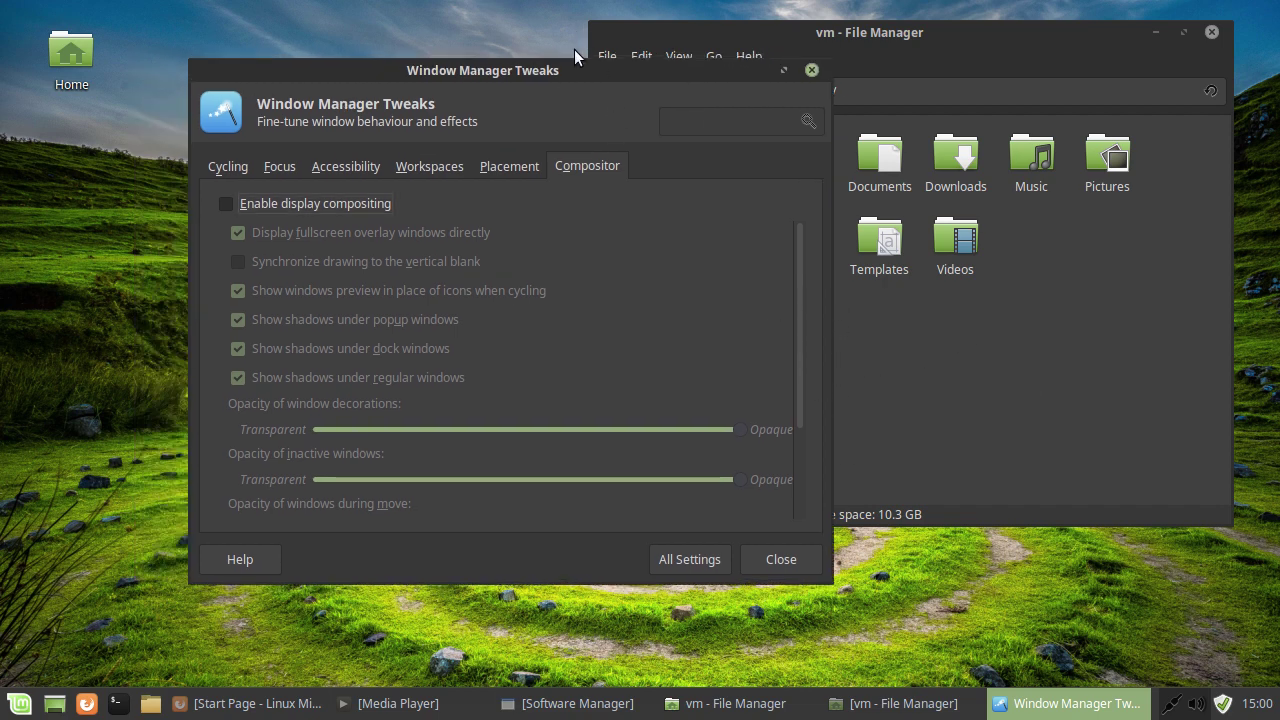
- Move the Window Manager Tweaks window around without compositing, and re-enable display compositing
{"action": "left_click_drag", "start_coordinate": [555, 72], "coordinate": [802, 187]}
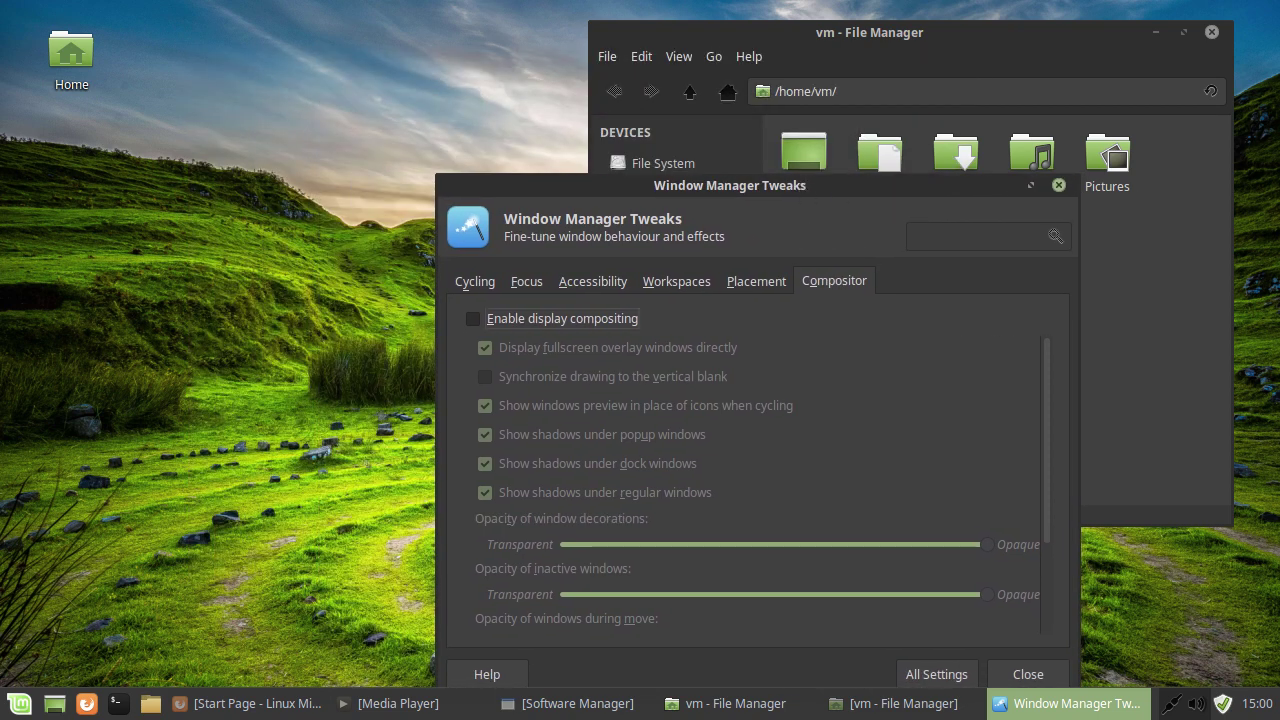
{"action": "left_click_drag", "start_coordinate": [925, 188], "coordinate": [633, 76]}
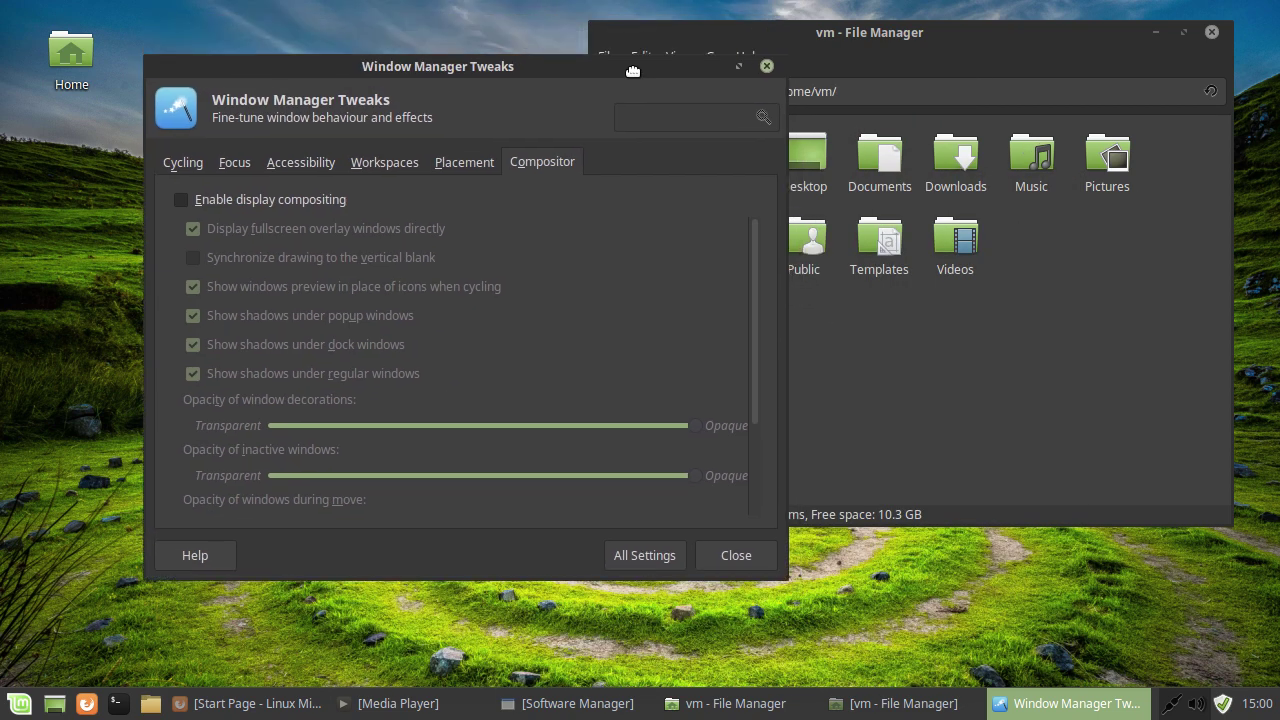
{"action": "left_click", "coordinate": [241, 201]}
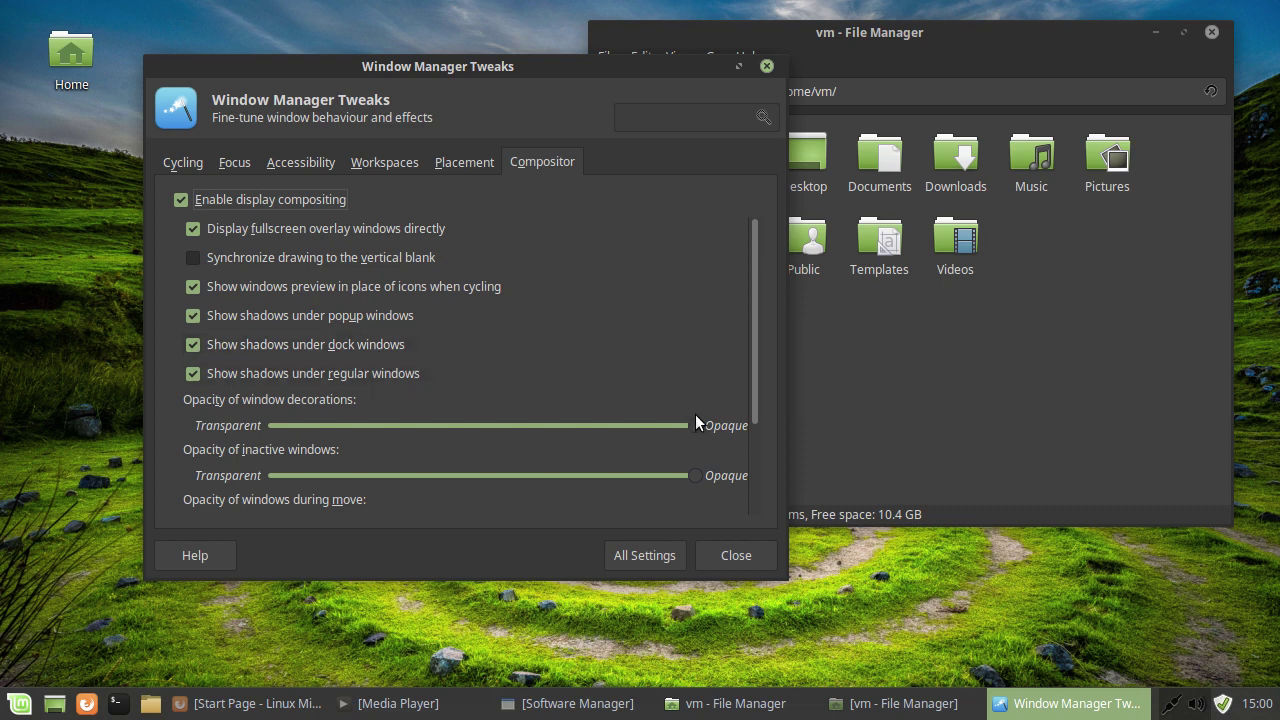
{"action": "left_click", "coordinate": [180, 164]}
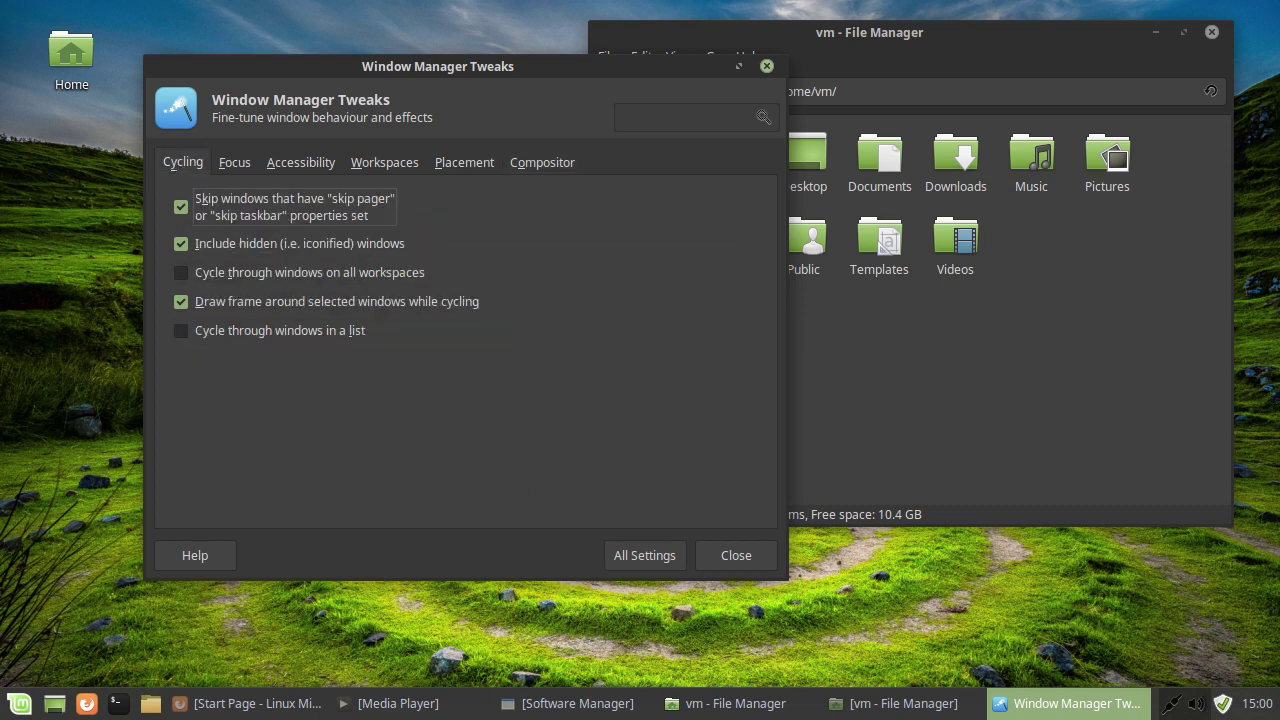
- Return to the Appearance settings and try the Mint-Y and Mint-Y-Darker styles
{"action": "left_click", "coordinate": [671, 558]}
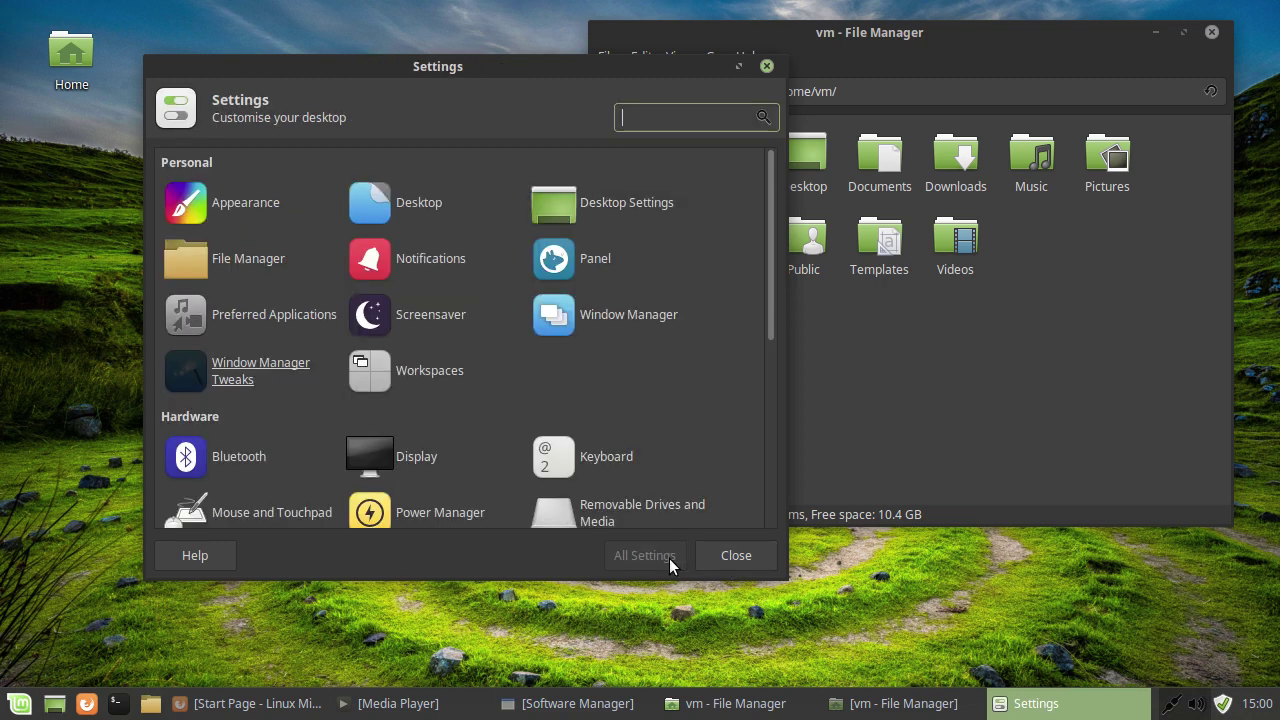
{"action": "left_click", "coordinate": [245, 203]}
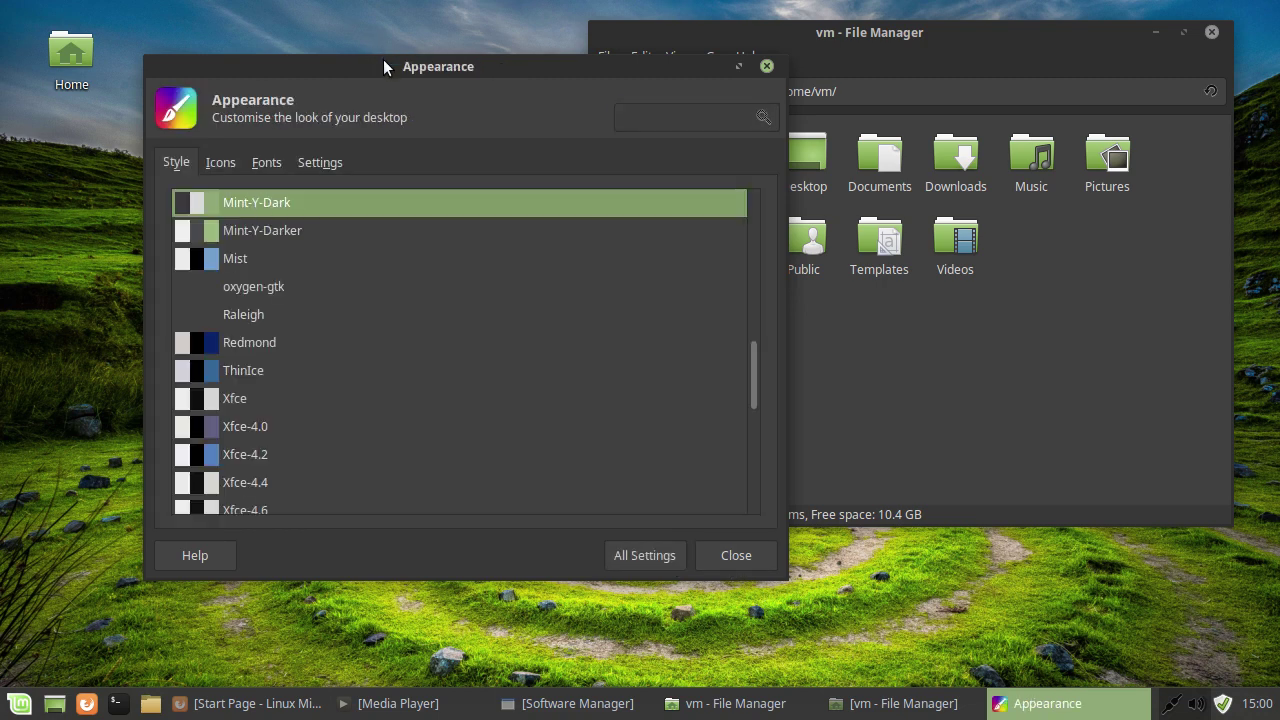
{"action": "left_click_drag", "start_coordinate": [381, 60], "coordinate": [371, 101]}
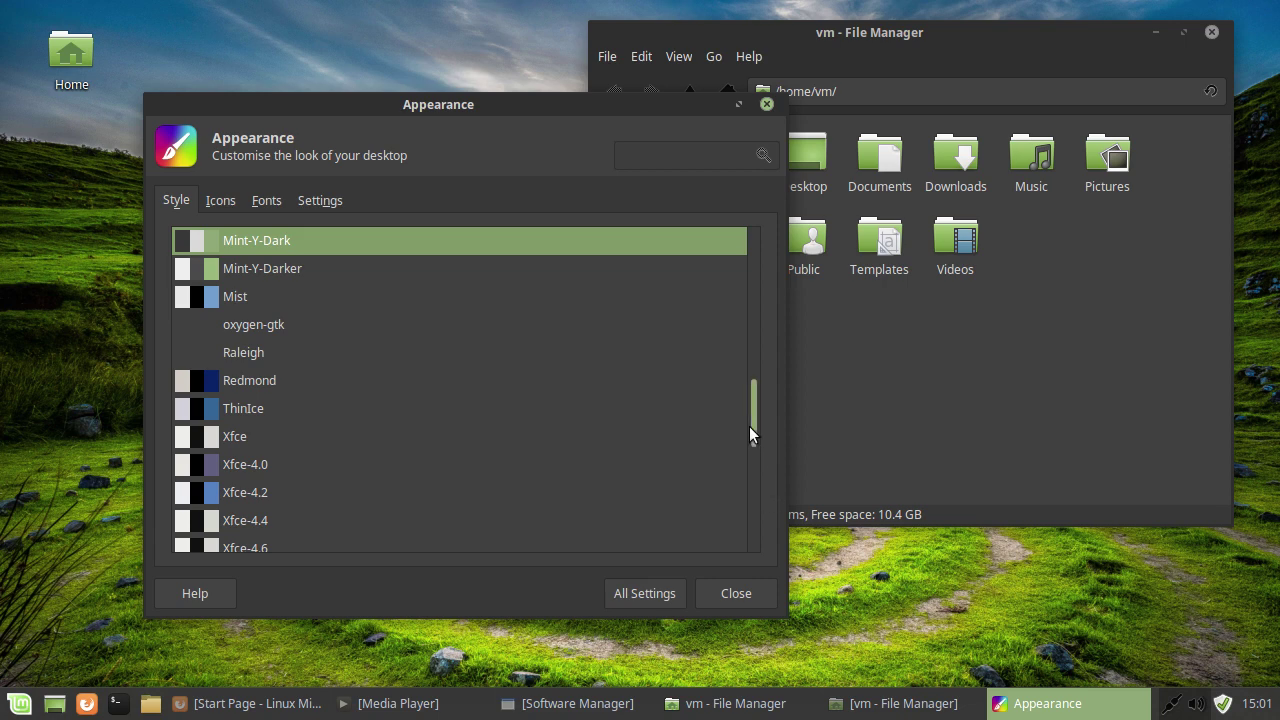
{"action": "left_click_drag", "start_coordinate": [749, 426], "coordinate": [755, 396]}
{"action": "left_click", "coordinate": [271, 333]}
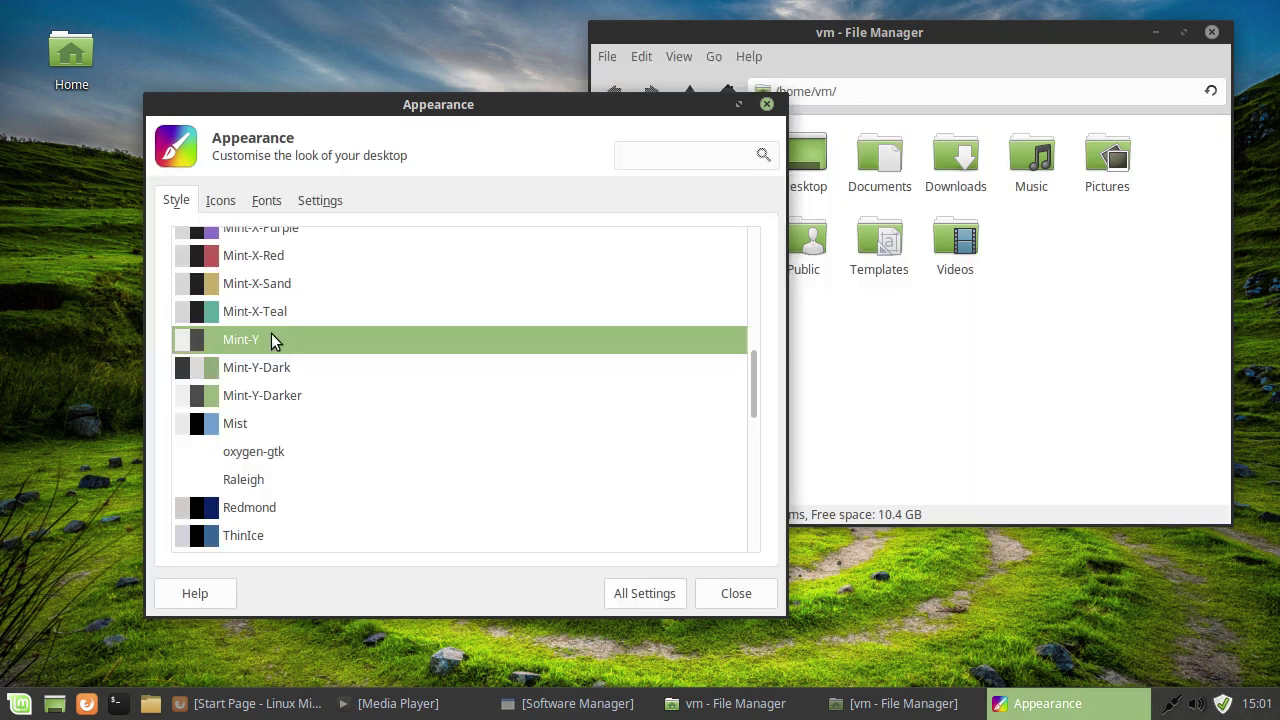
{"action": "left_click", "coordinate": [265, 392]}
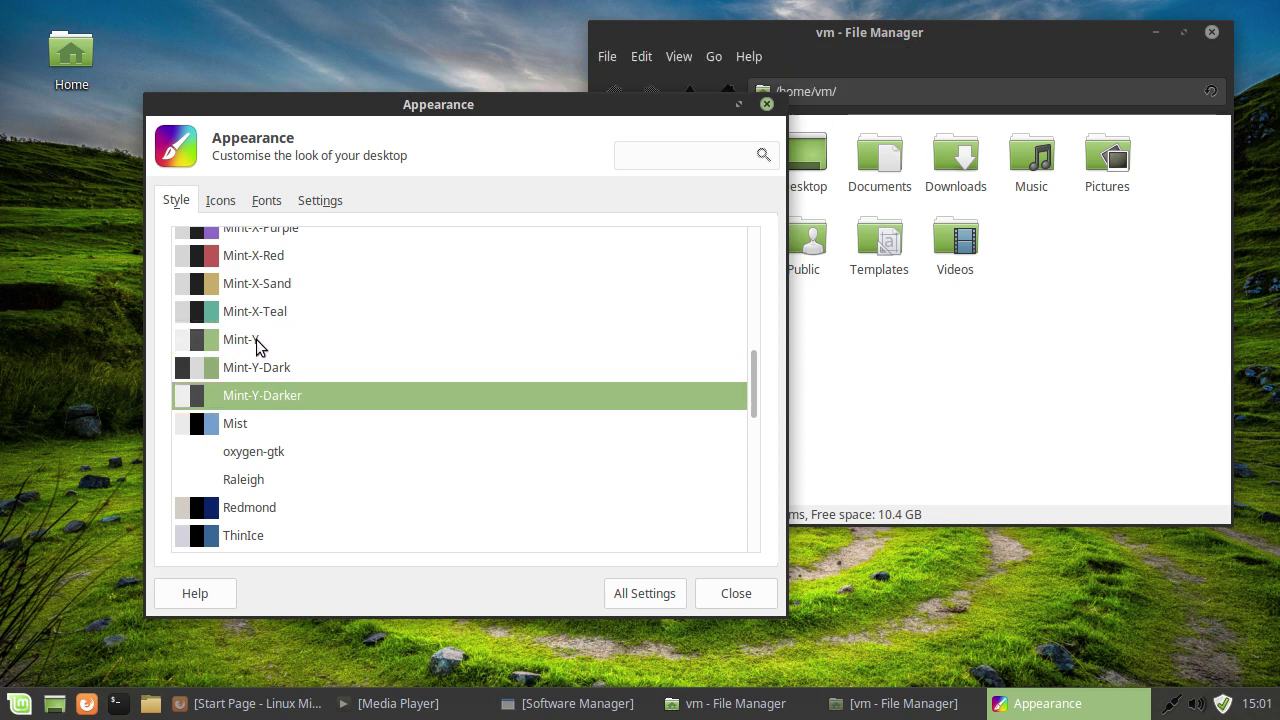
- Apply the Mint-Y-Dark style and close the Appearance settings
{"action": "left_click", "coordinate": [257, 344]}
{"action": "left_click", "coordinate": [255, 364]}
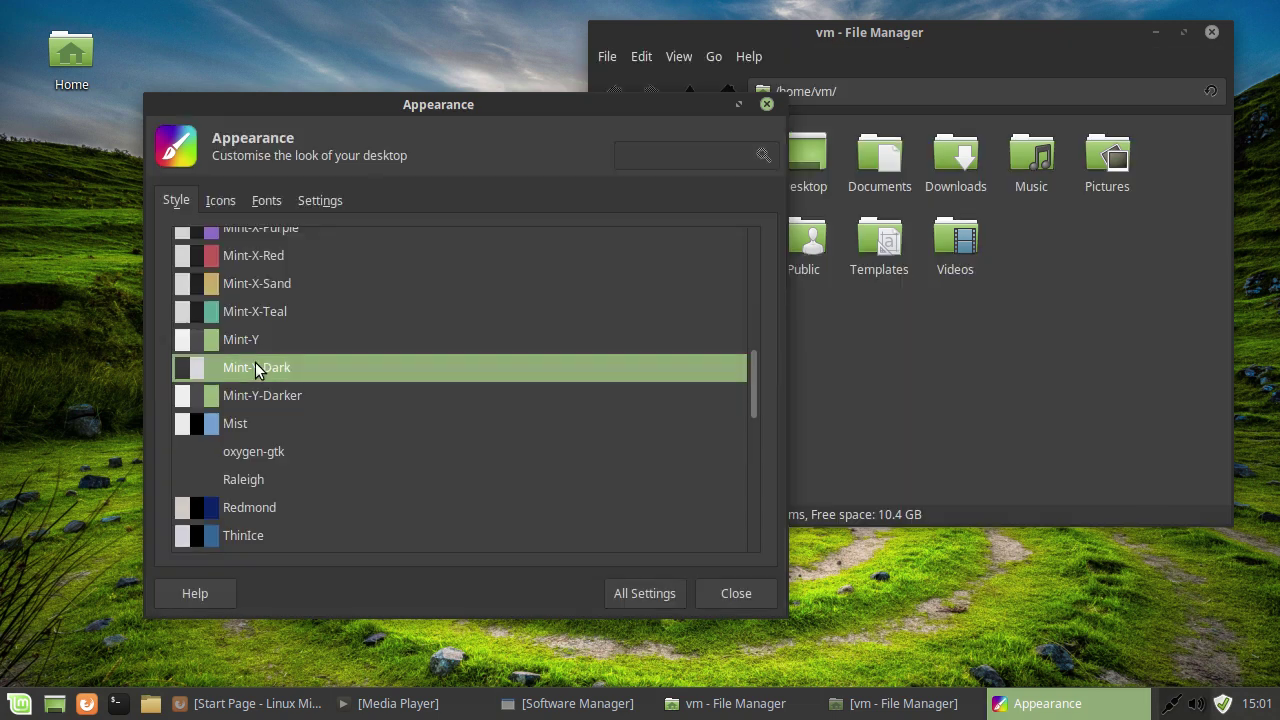
{"action": "left_click", "coordinate": [716, 588]}
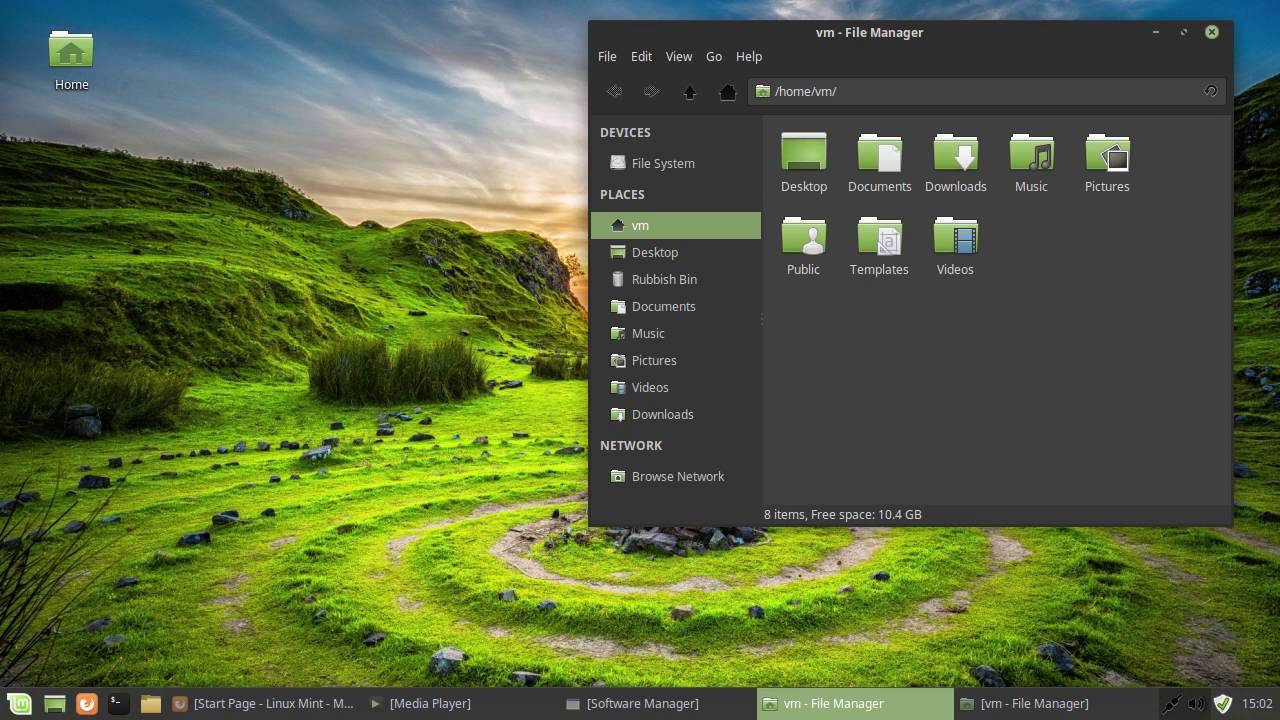
- Check the file commands available in the file manager, and close both home folder windows
{"action": "left_click", "coordinate": [606, 56]}
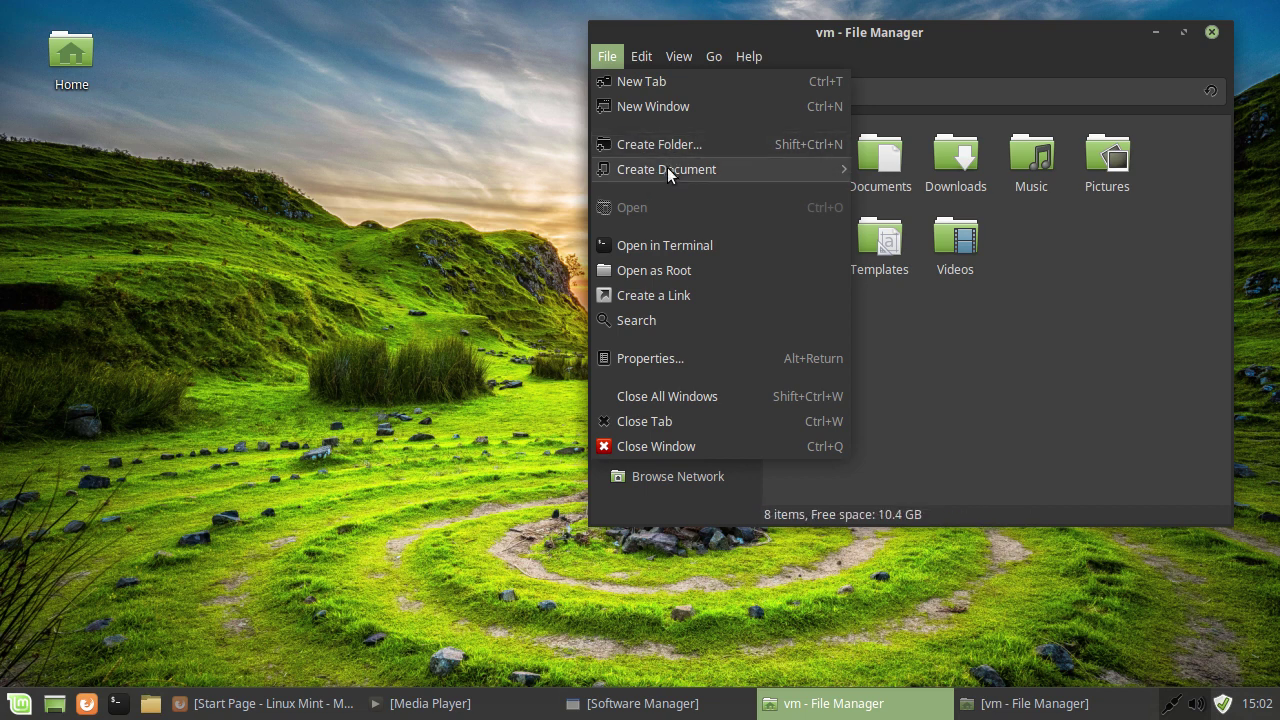
{"action": "left_click", "coordinate": [604, 57]}
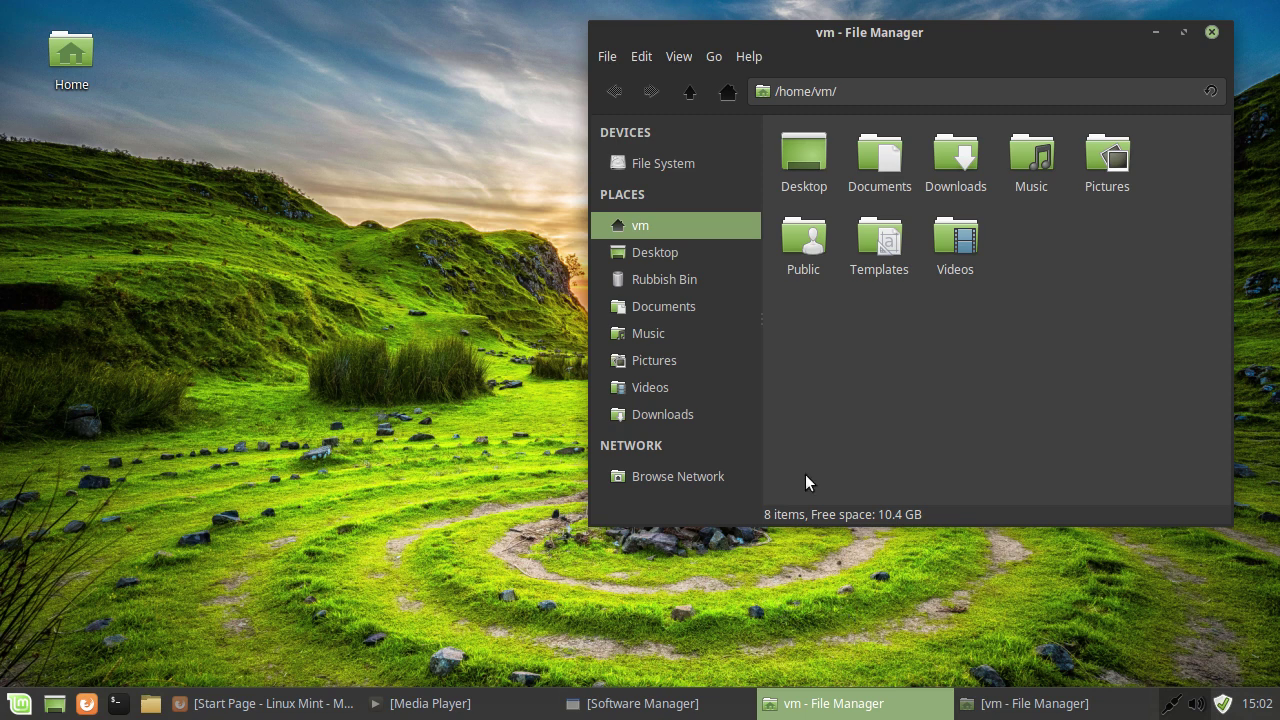
{"action": "left_click", "coordinate": [1212, 33]}
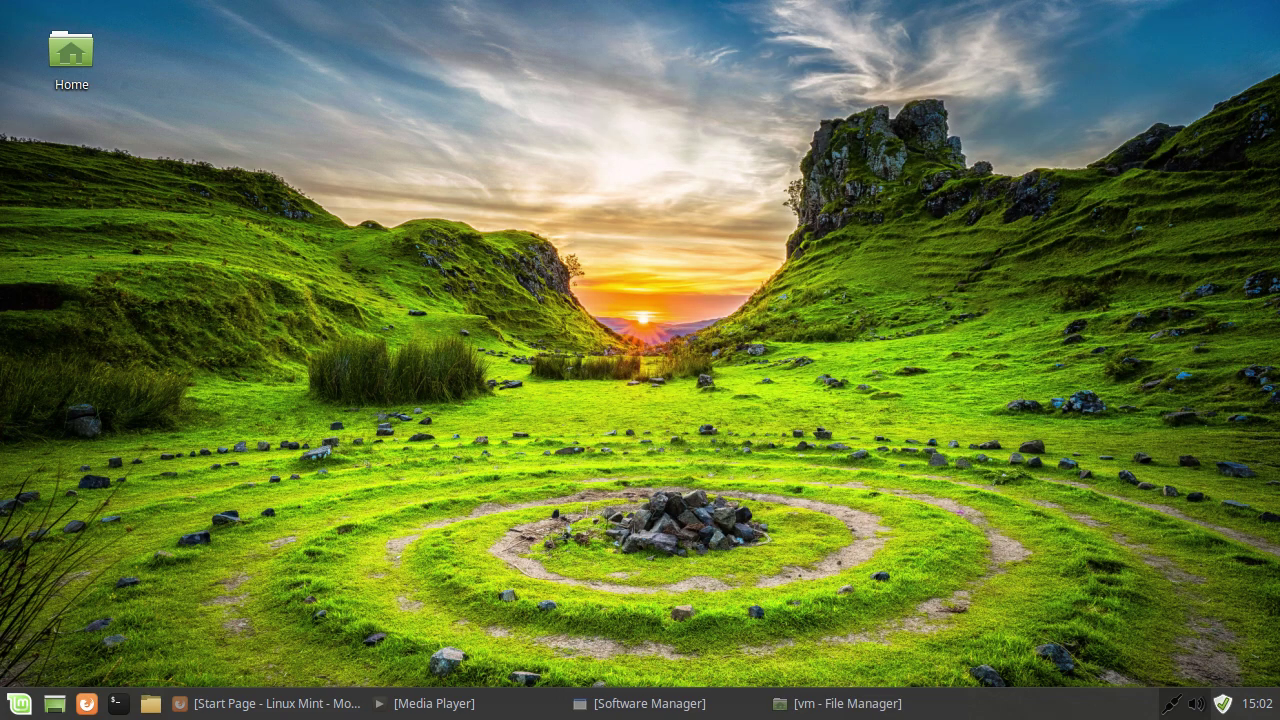
{"action": "left_click", "coordinate": [886, 704]}
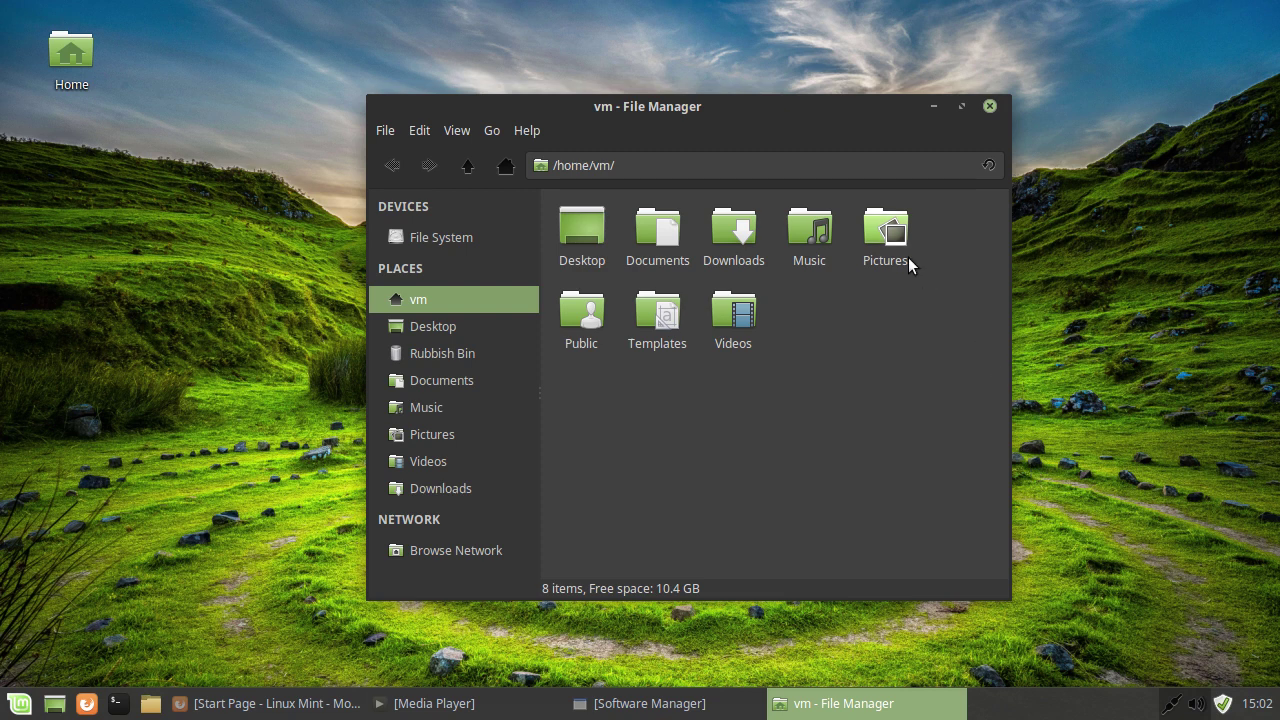
{"action": "left_click", "coordinate": [990, 107]}
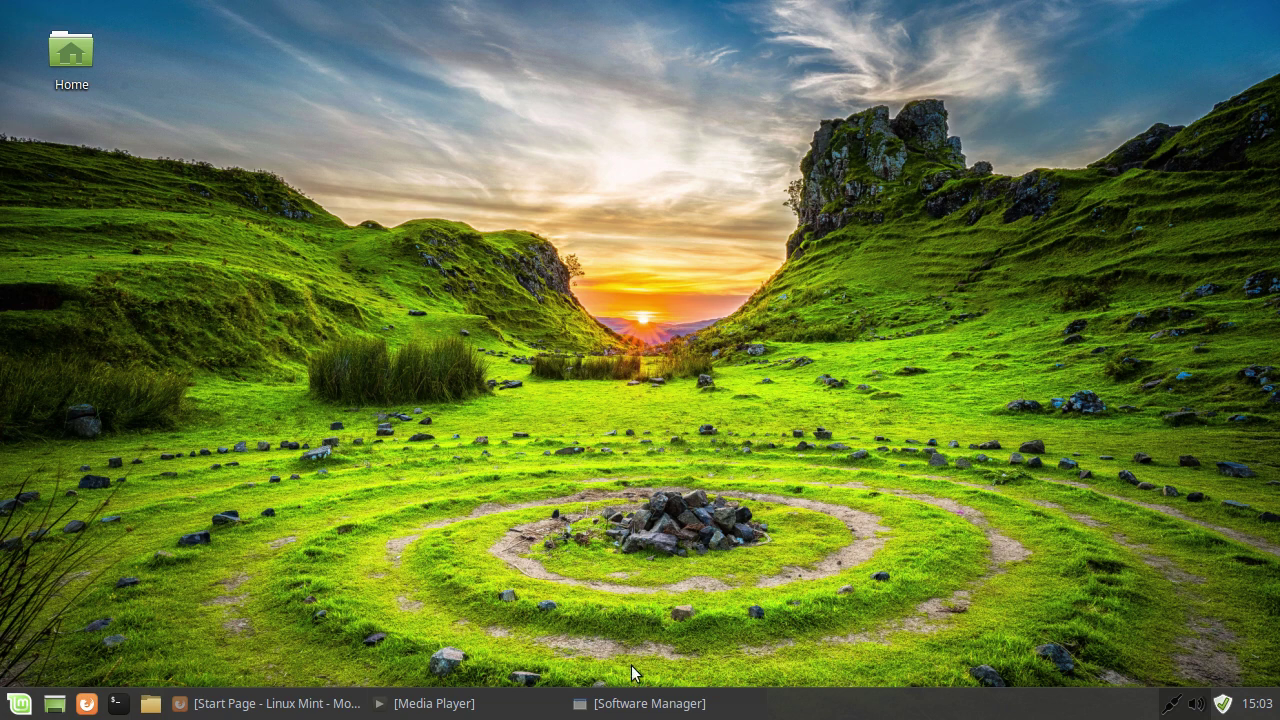
- Bring up the Software Manager and look over its package categories and editing options
{"action": "left_click", "coordinate": [645, 701]}
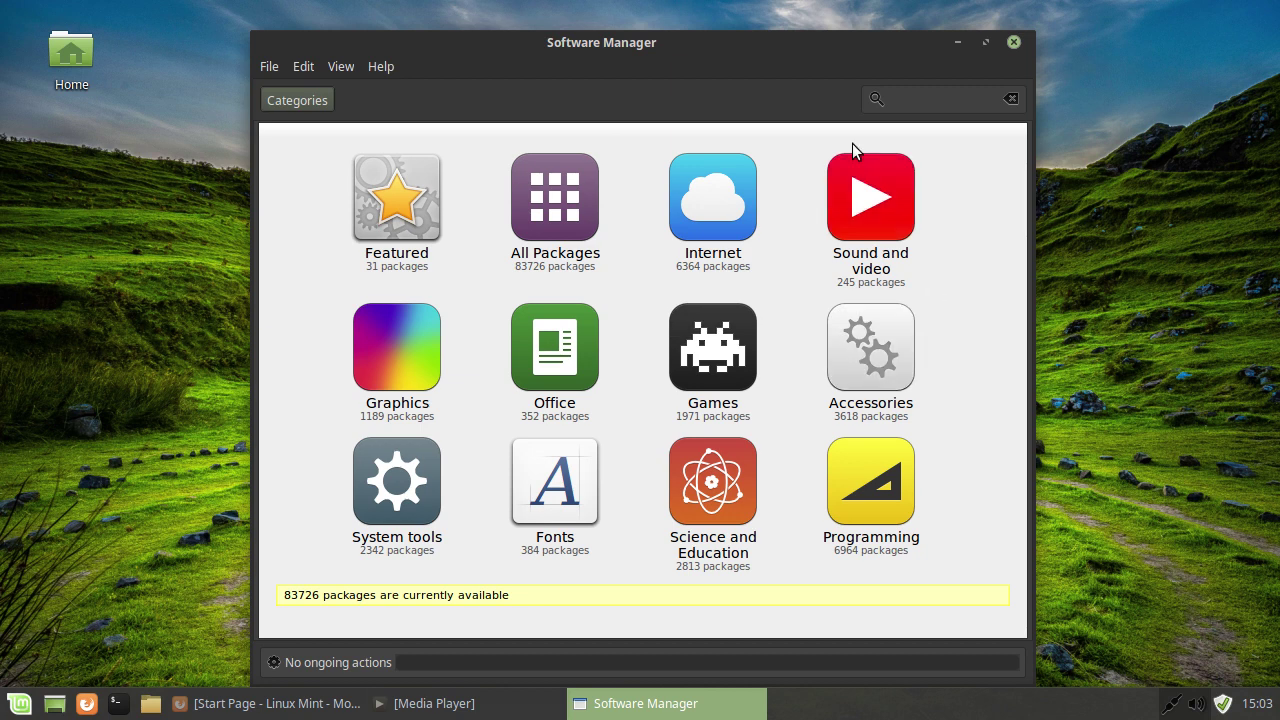
{"action": "left_click_drag", "start_coordinate": [722, 36], "coordinate": [726, 20]}
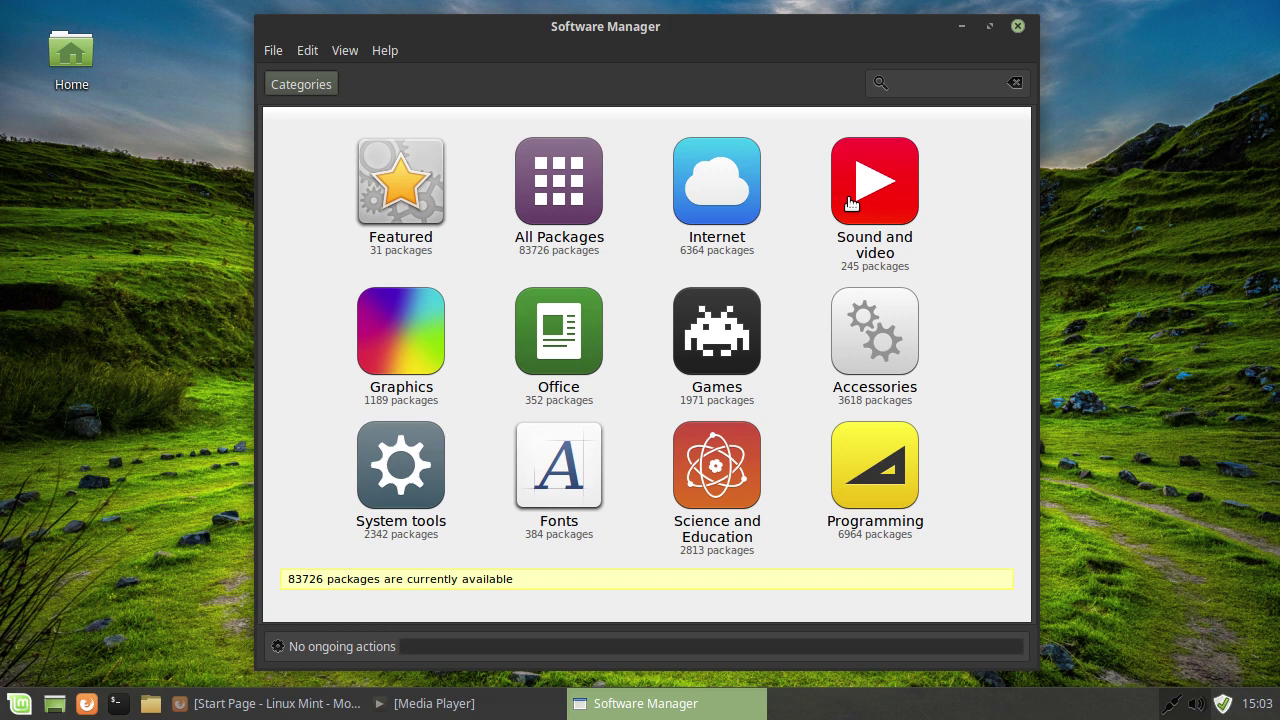
{"action": "left_click", "coordinate": [344, 50]}
{"action": "mouse_move", "coordinate": [307, 50]}
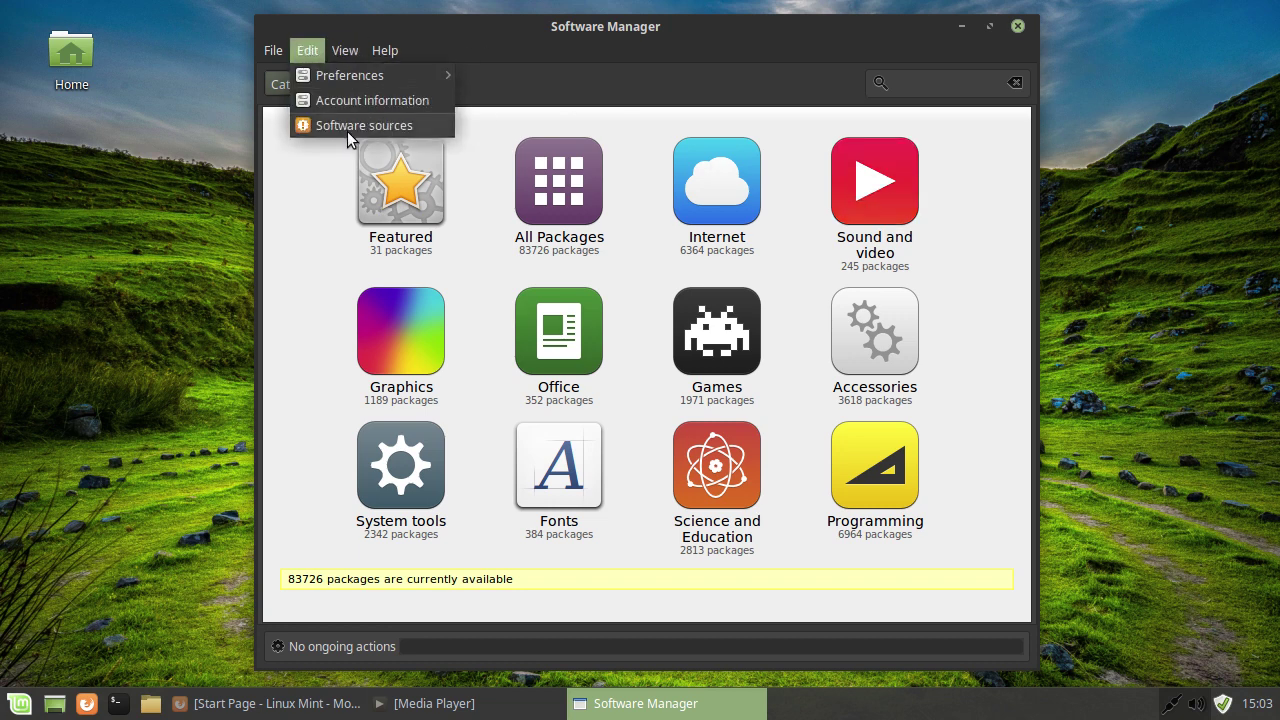
{"action": "left_click", "coordinate": [305, 52]}
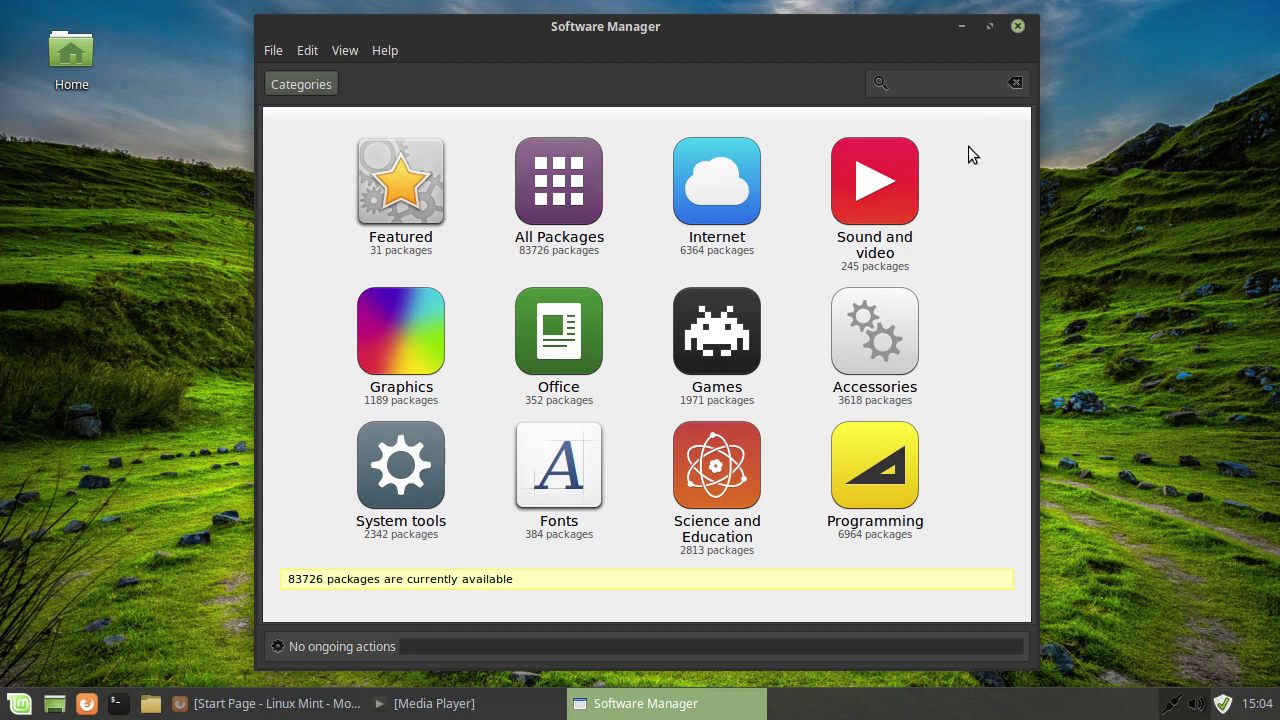
{"action": "left_click_drag", "start_coordinate": [899, 42], "coordinate": [838, 37]}
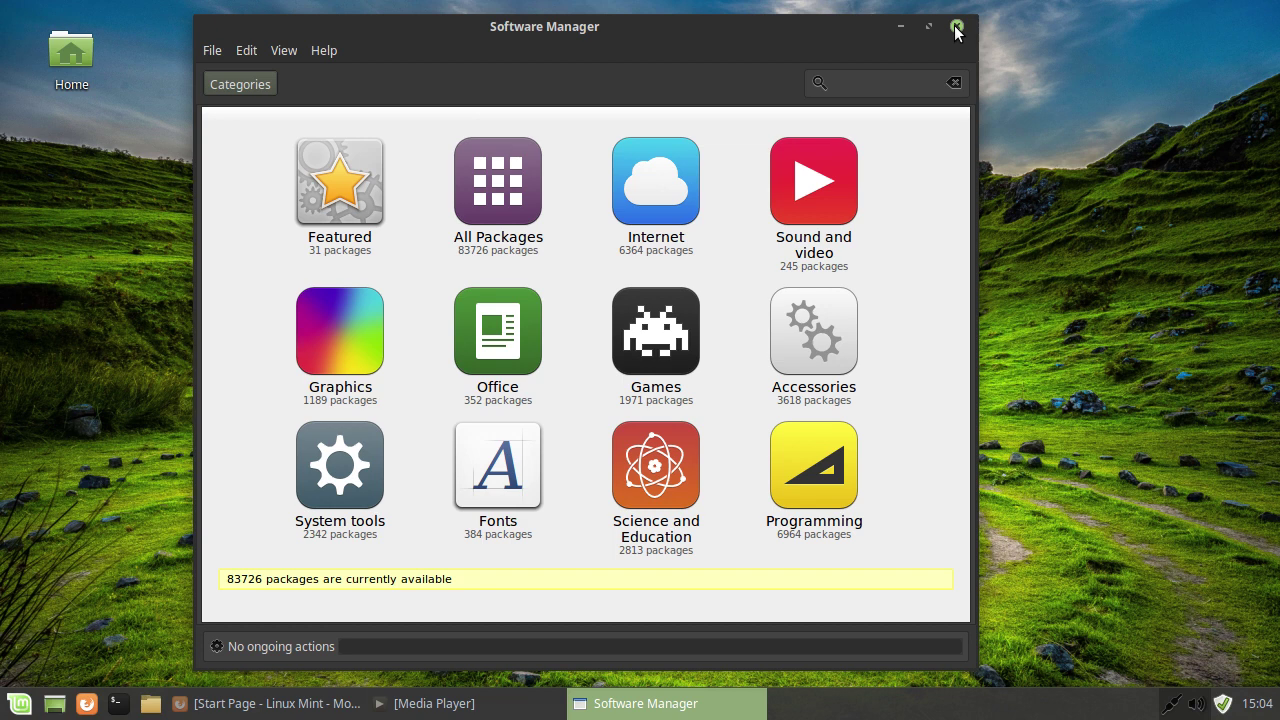
{"action": "left_click", "coordinate": [1090, 101]}
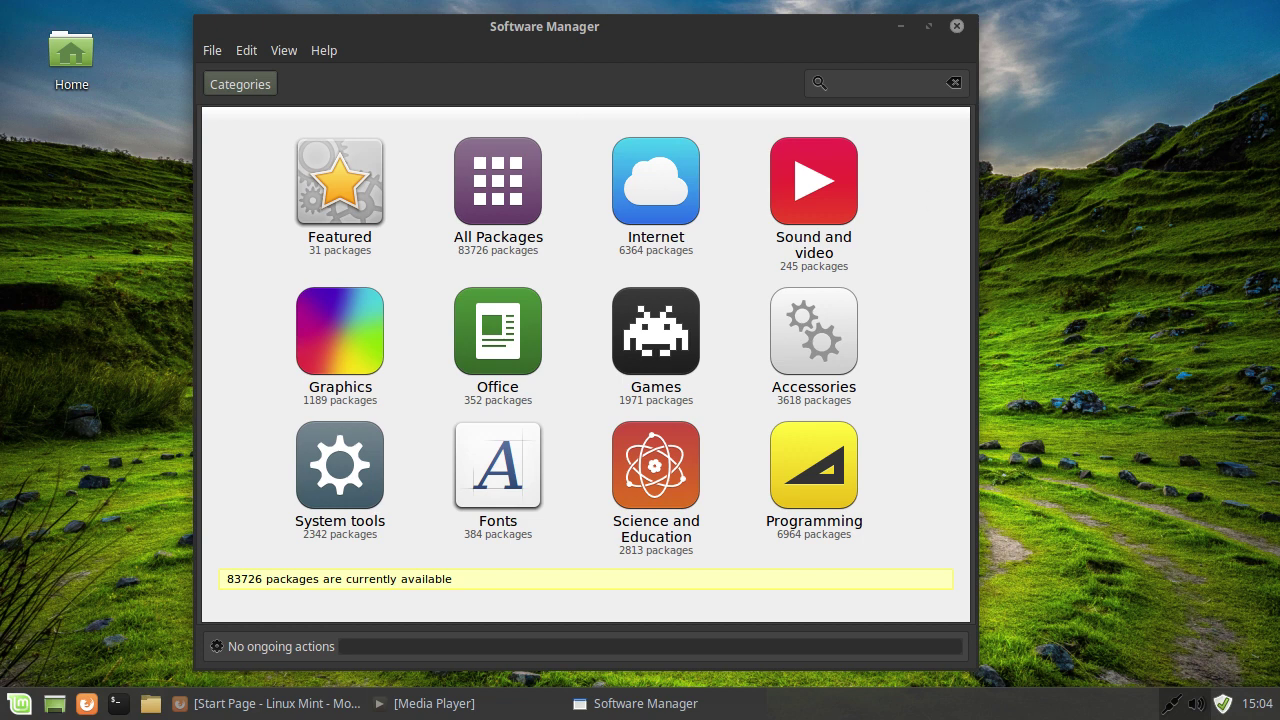
- Show the installed Internet applications in the applications menu
{"action": "left_click", "coordinate": [19, 703]}
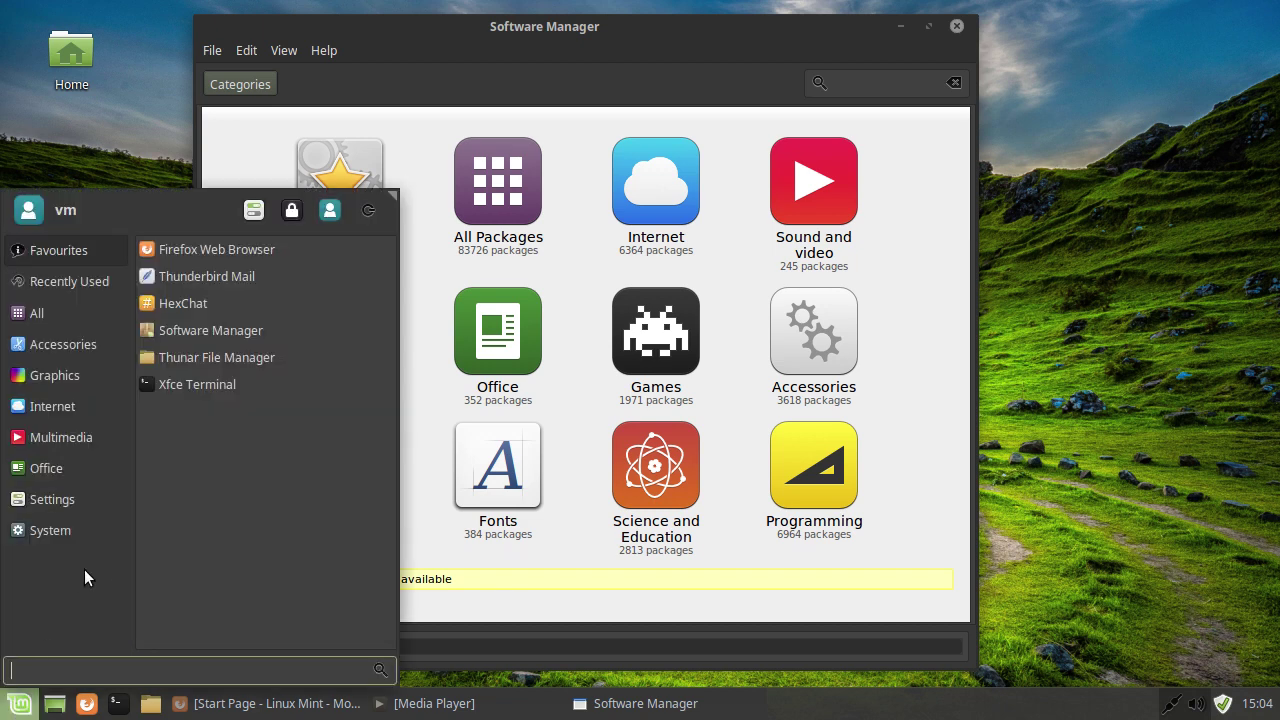
{"action": "left_click", "coordinate": [89, 407]}
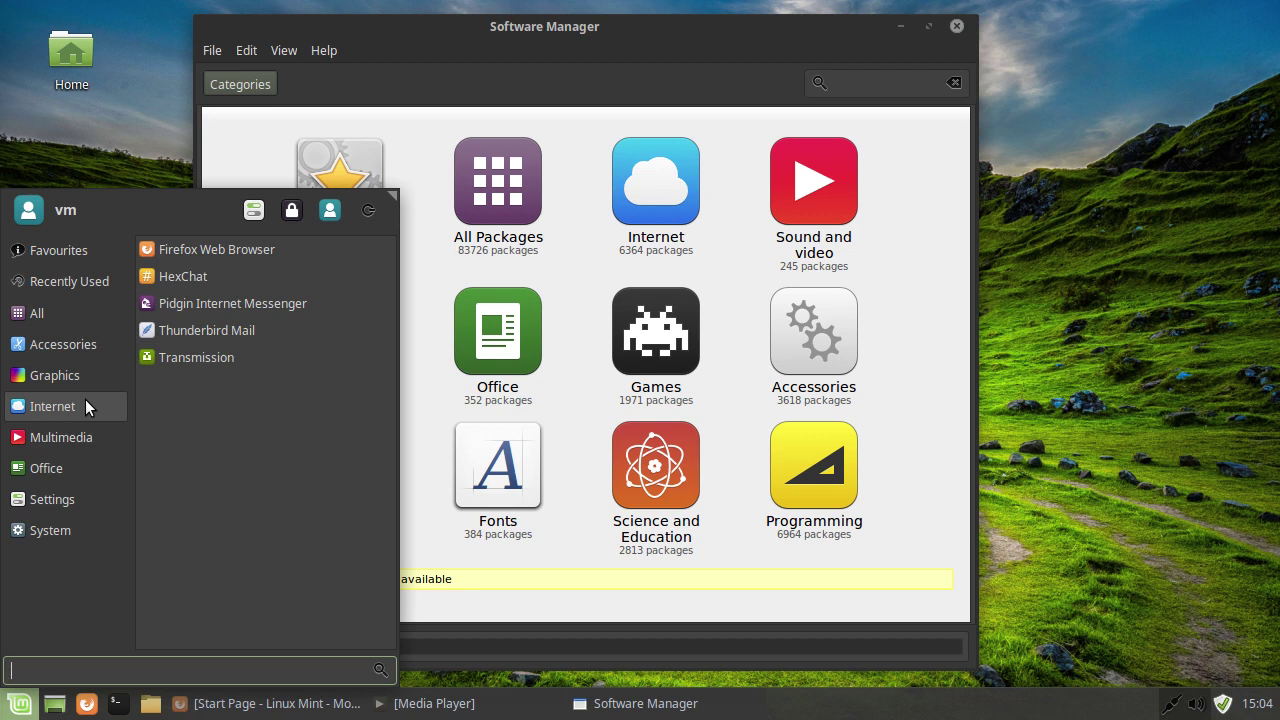
- Look over the installed Multimedia and Internet applications in the applications menu
{"action": "mouse_move", "coordinate": [79, 441]}
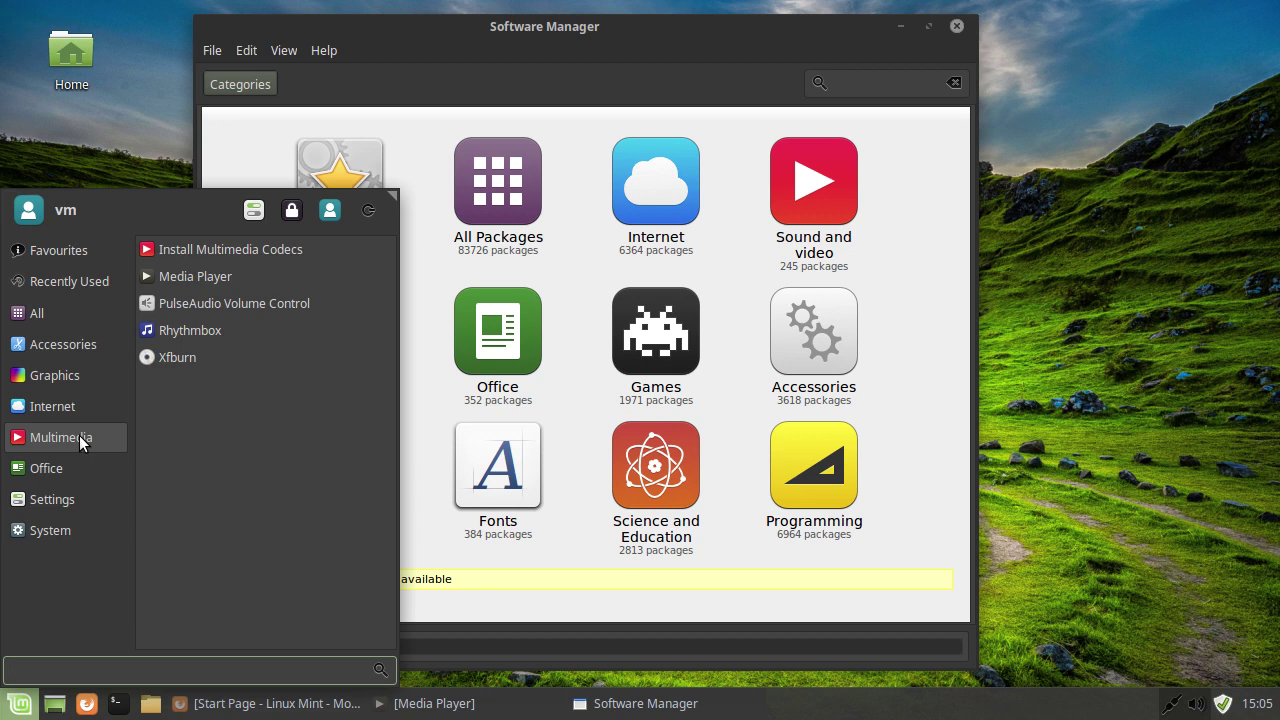
{"action": "mouse_move", "coordinate": [93, 416]}
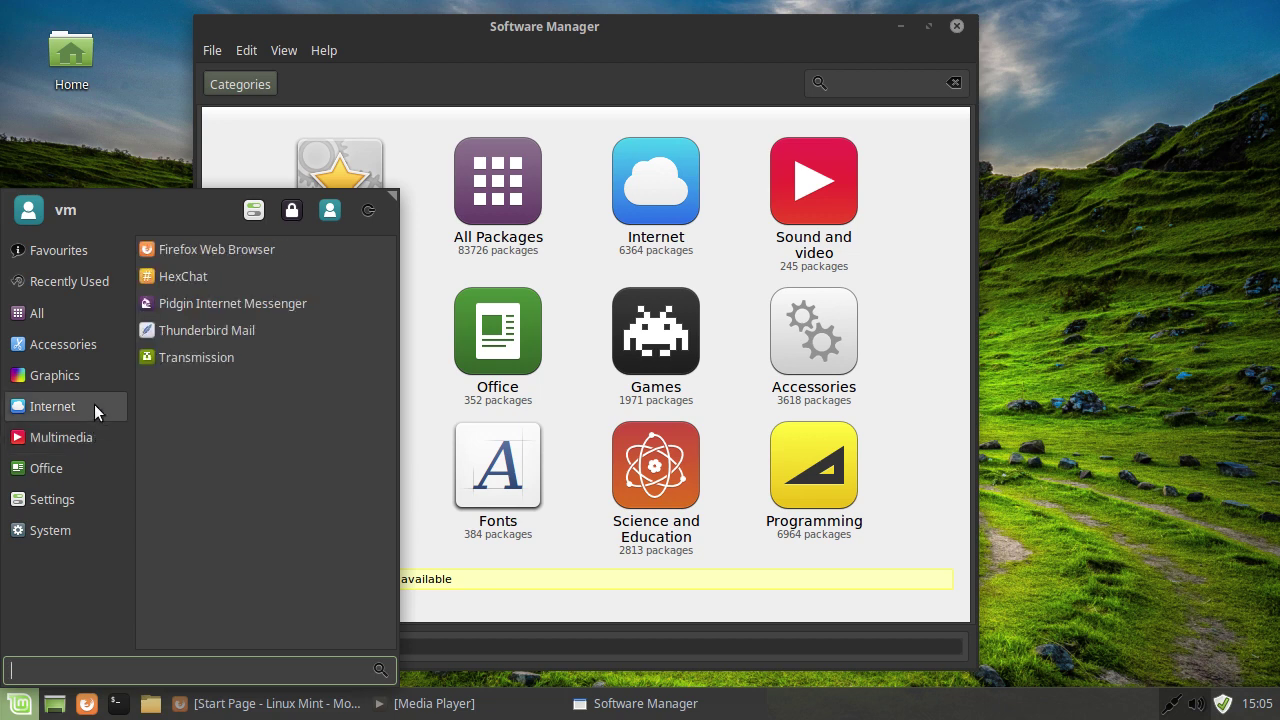
{"action": "mouse_move", "coordinate": [89, 388]}
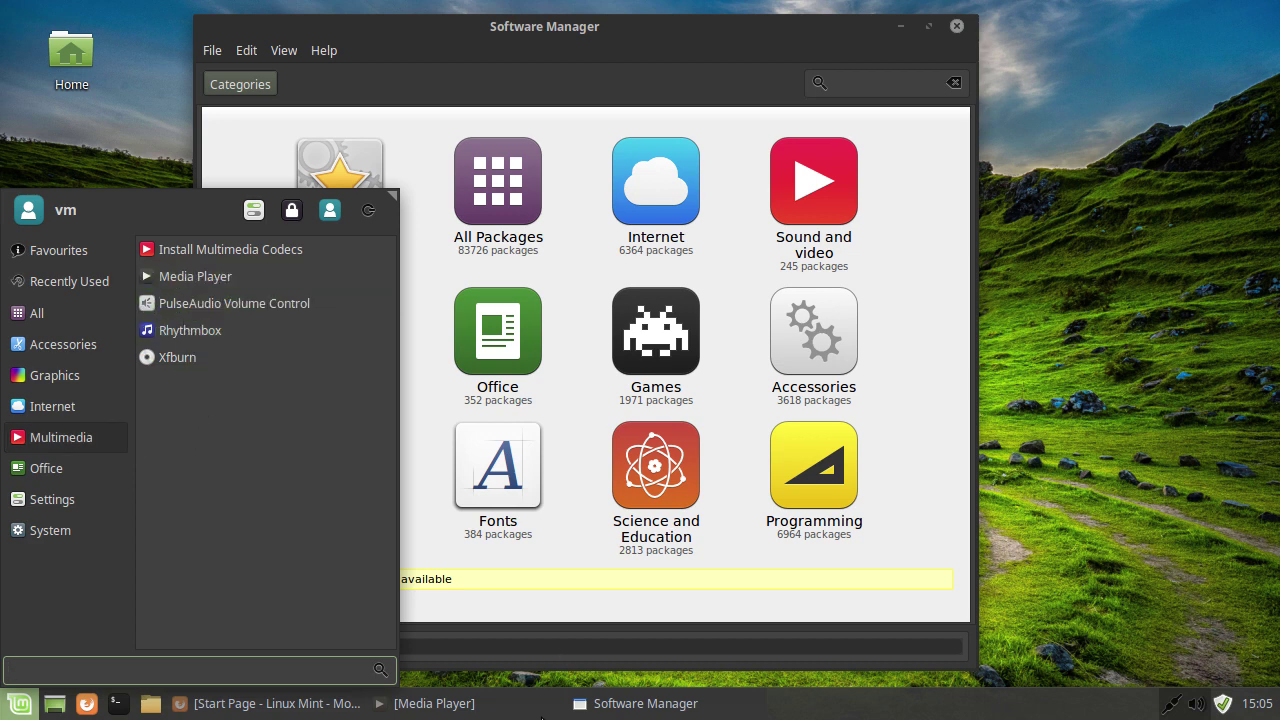
- Bring up the Media Player and look over its movie and editing commands
{"action": "left_click", "coordinate": [470, 705]}
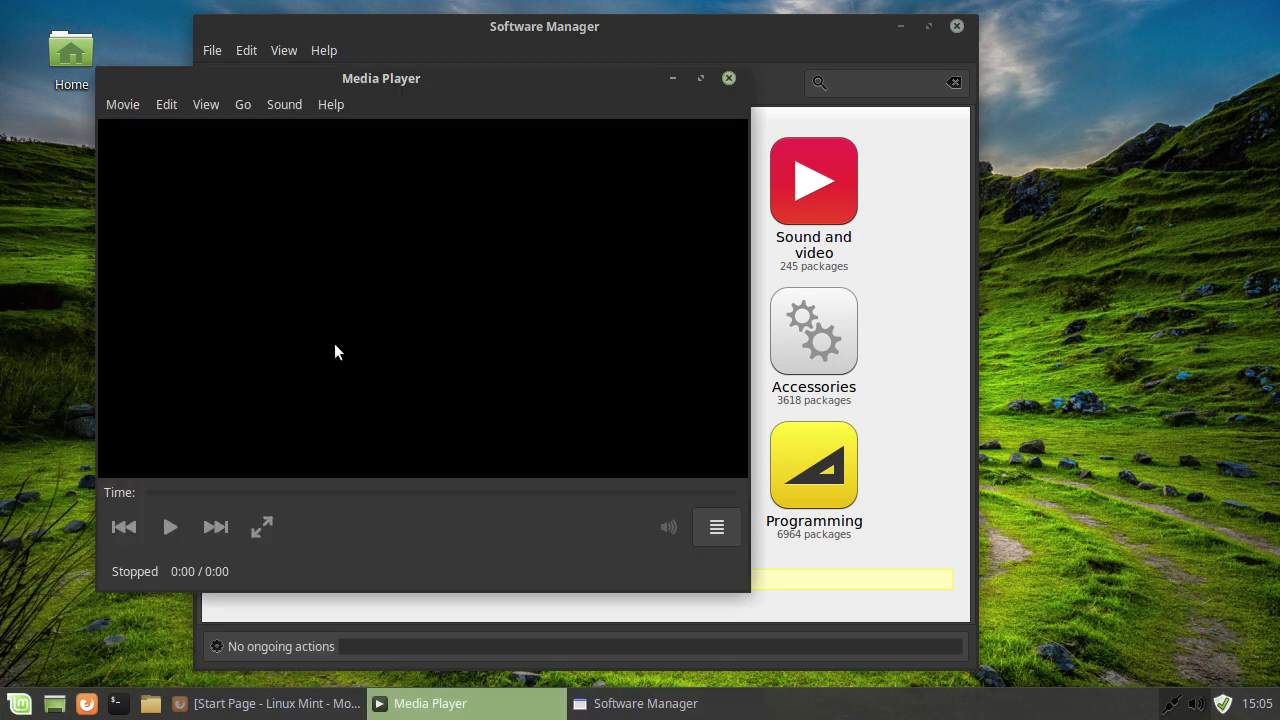
{"action": "left_click_drag", "start_coordinate": [257, 100], "coordinate": [230, 111]}
{"action": "left_click", "coordinate": [78, 118]}
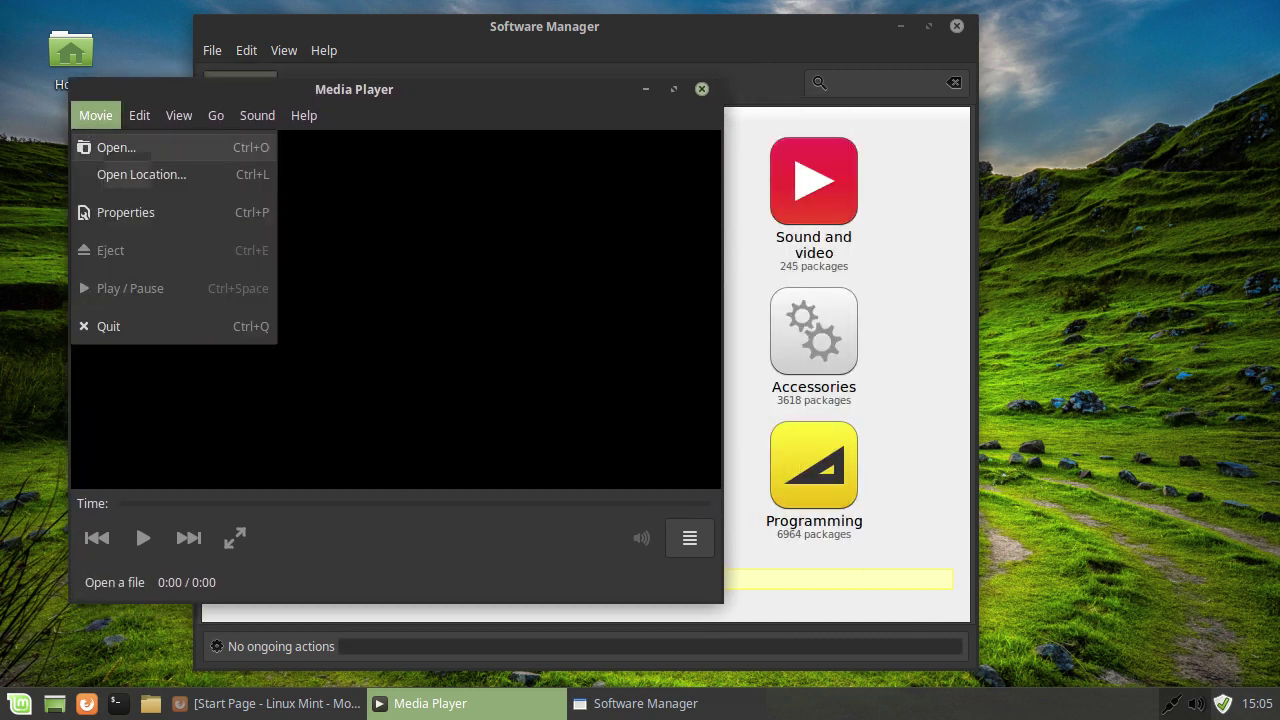
{"action": "left_click", "coordinate": [137, 120]}
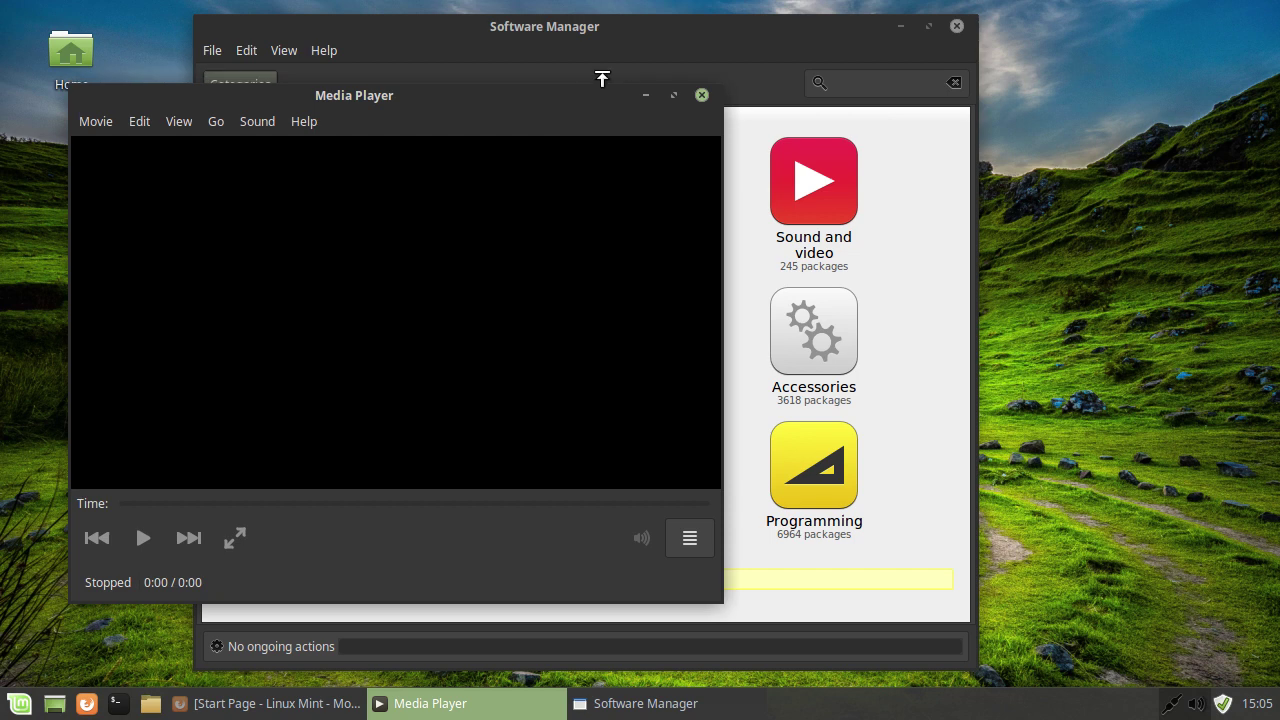
{"action": "left_click_drag", "start_coordinate": [571, 80], "coordinate": [740, 110]}
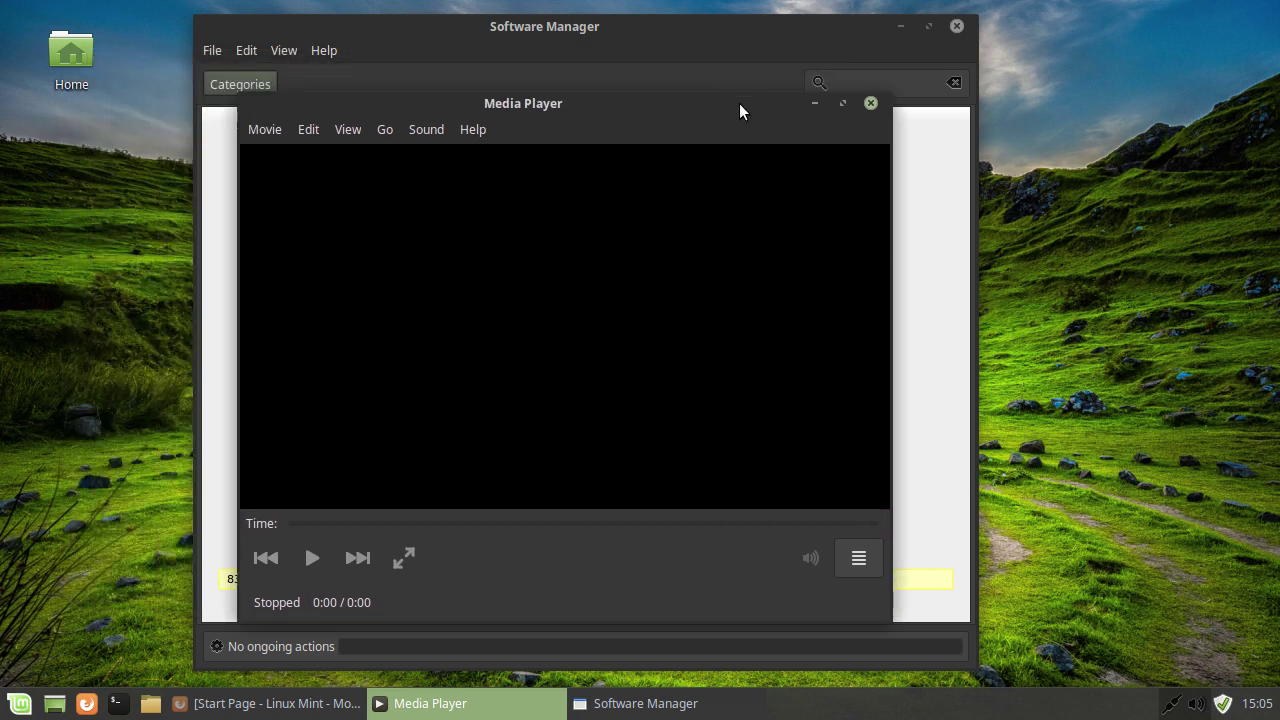
- Close the Media Player and the Software Manager
{"action": "left_click", "coordinate": [869, 102]}
{"action": "left_click_drag", "start_coordinate": [665, 39], "coordinate": [817, 55]}
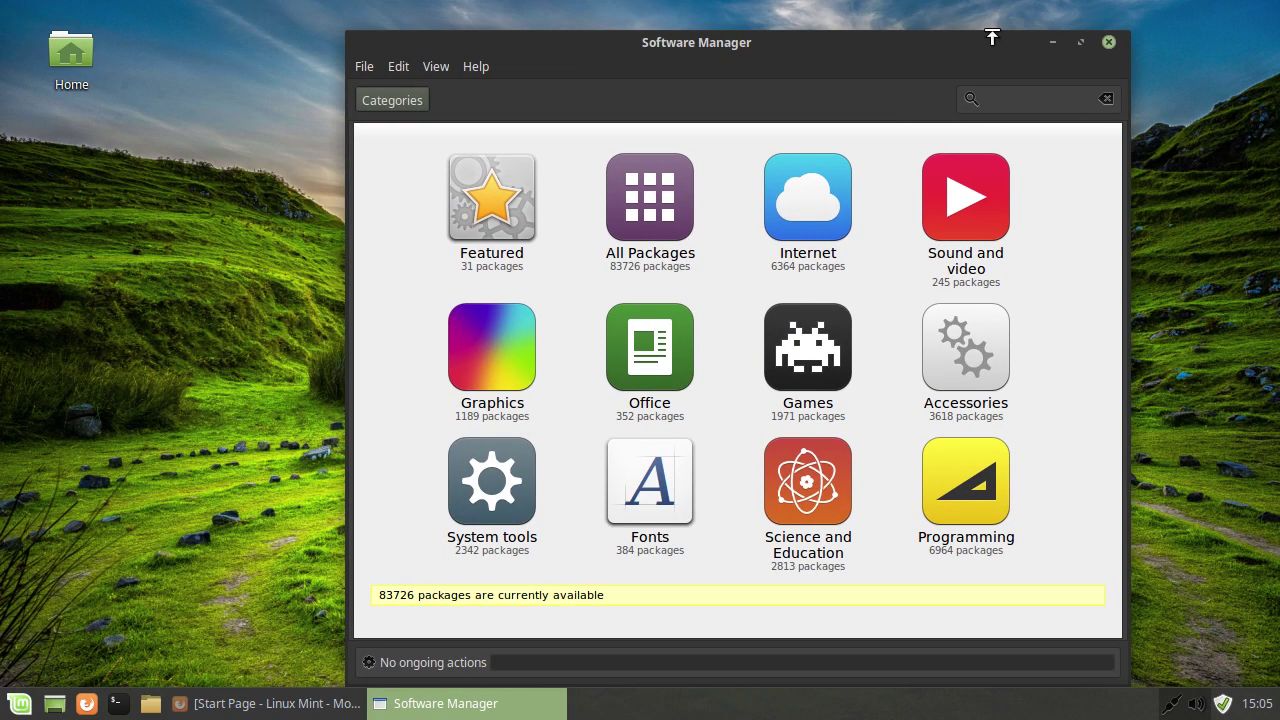
{"action": "left_click", "coordinate": [1110, 42]}
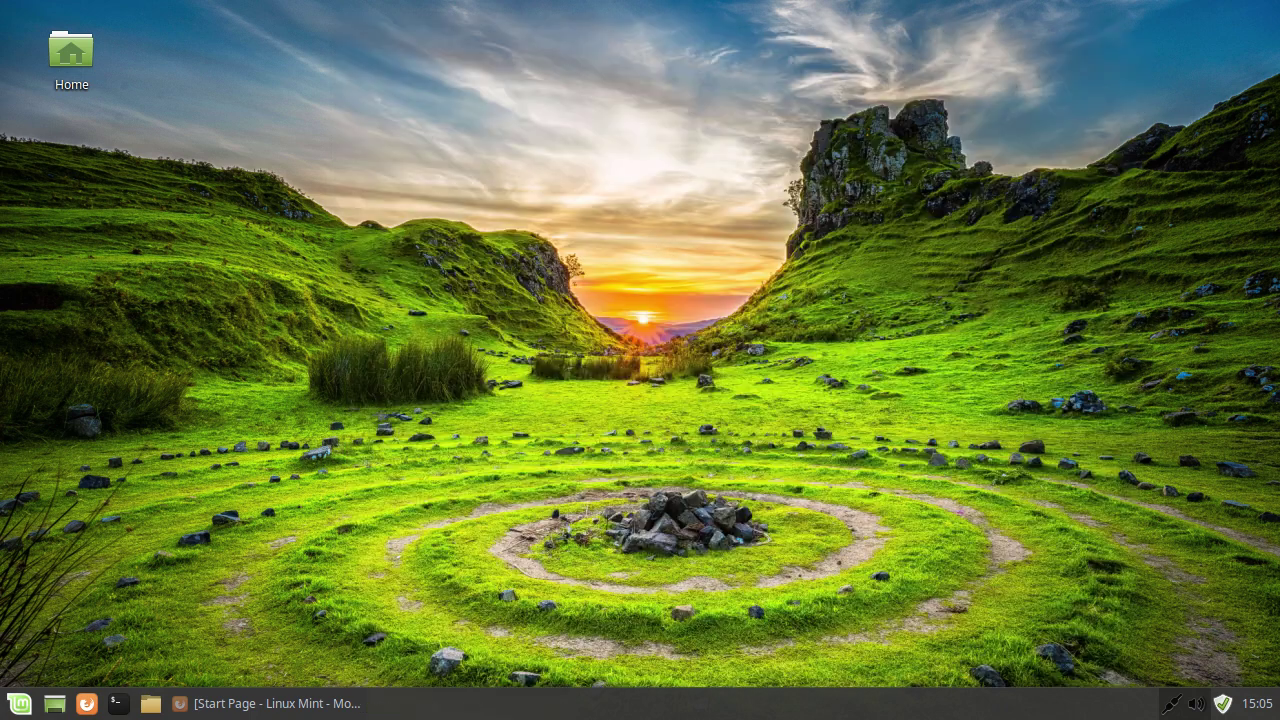
- Switch to Firefox and read the introduction and Application Menu section of the page on new features in Linux Mint 18.1 Xfce
{"action": "left_click", "coordinate": [20, 703]}
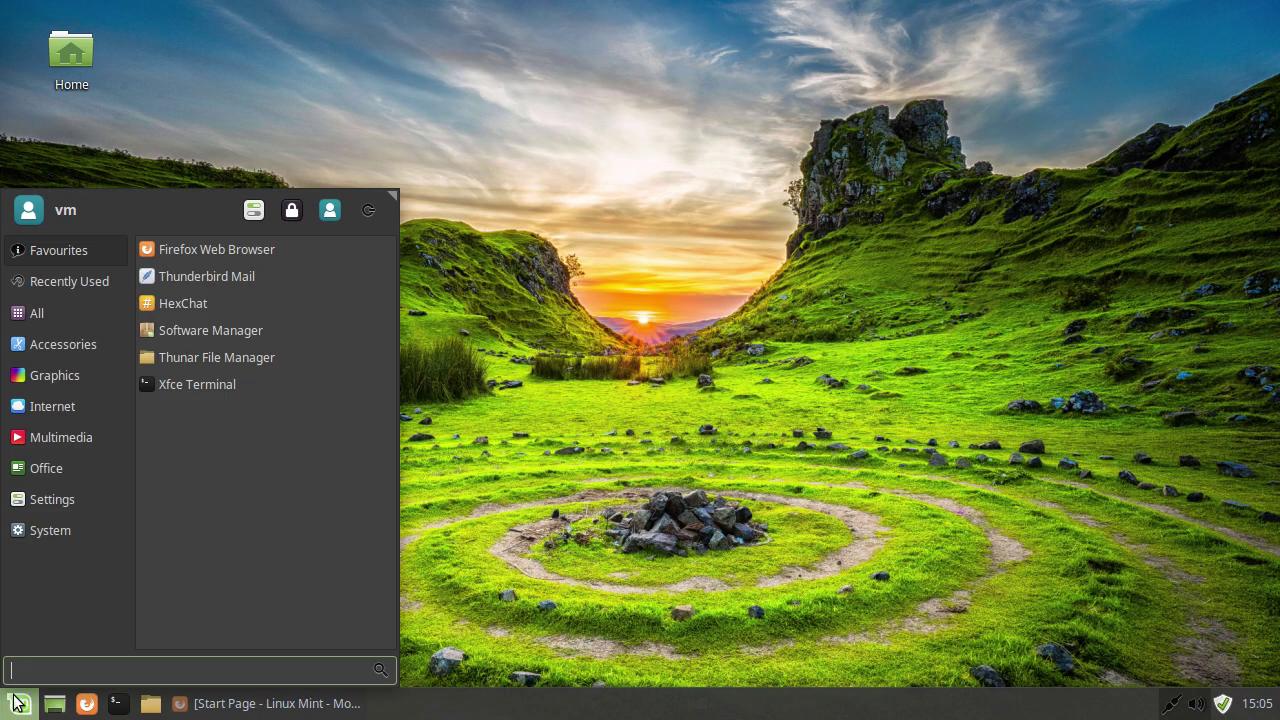
{"action": "left_click", "coordinate": [608, 473]}
{"action": "left_click", "coordinate": [262, 703]}
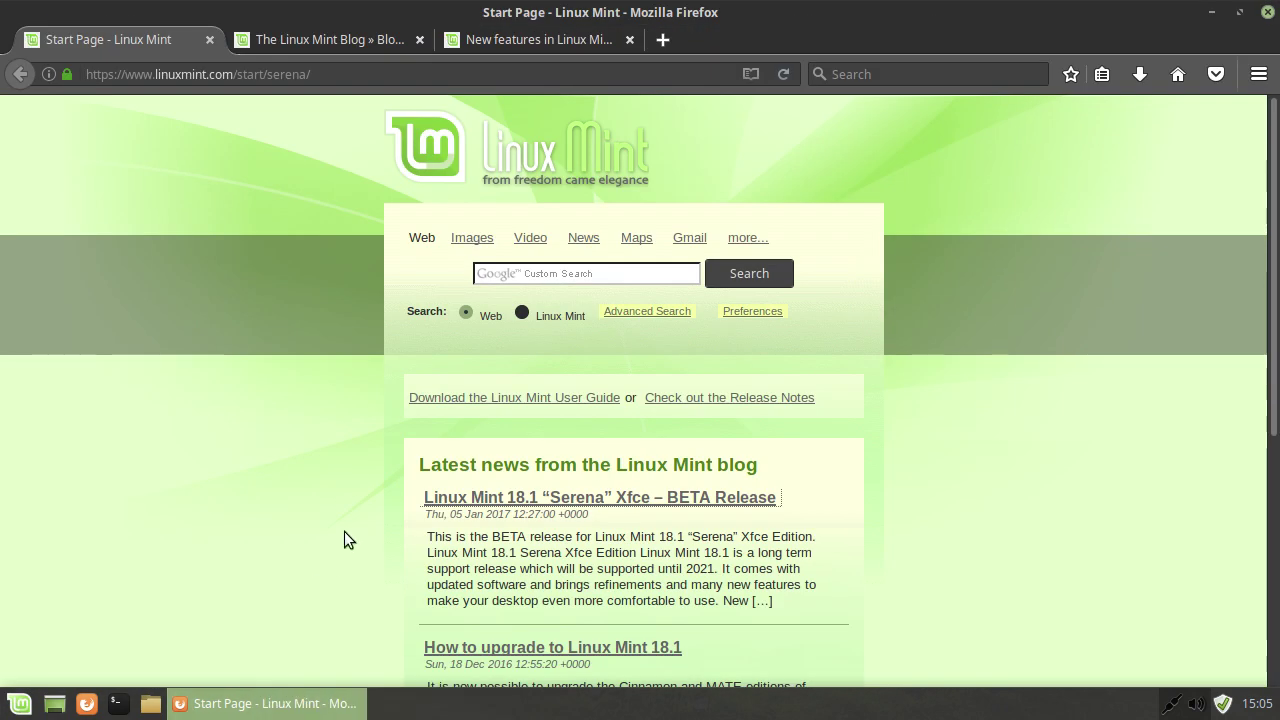
{"action": "left_click", "coordinate": [539, 36]}
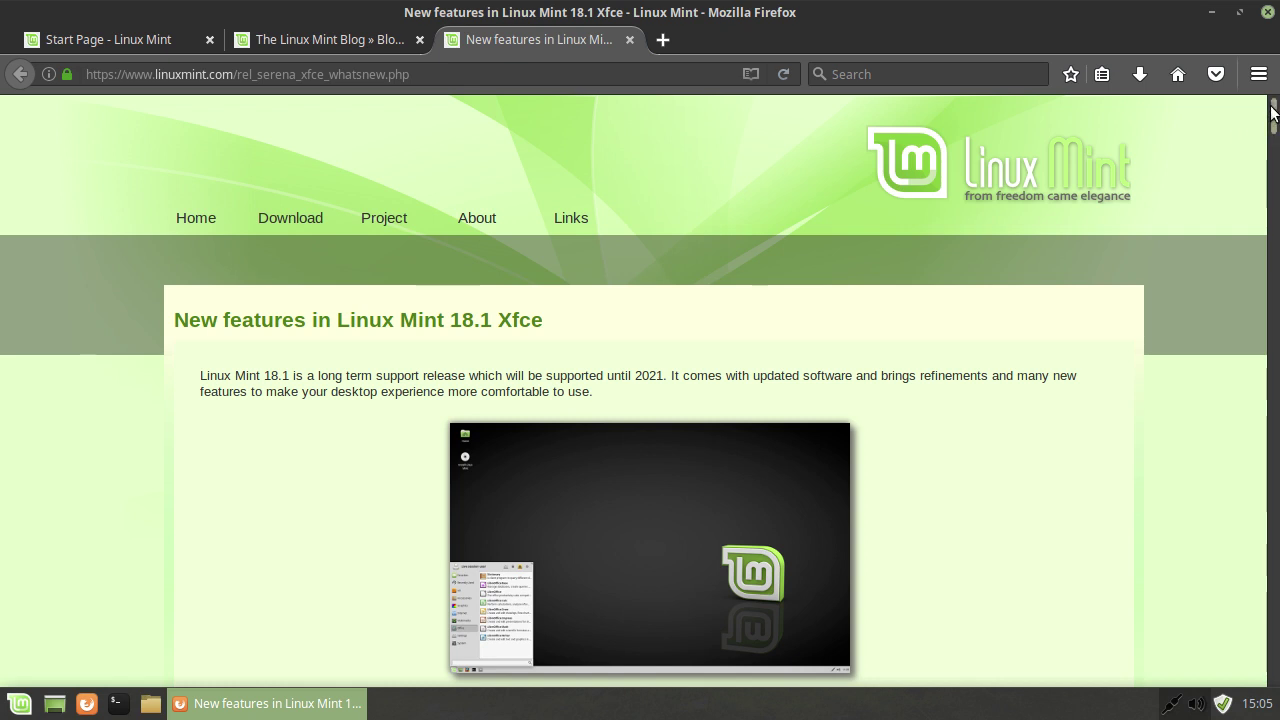
{"action": "scroll", "coordinate": [1274, 122], "scroll_direction": "down", "scroll_amount": 3}
{"action": "scroll", "coordinate": [1274, 122], "scroll_direction": "up", "scroll_amount": 3}
{"action": "scroll", "coordinate": [1272, 131], "scroll_direction": "down", "scroll_amount": 2}
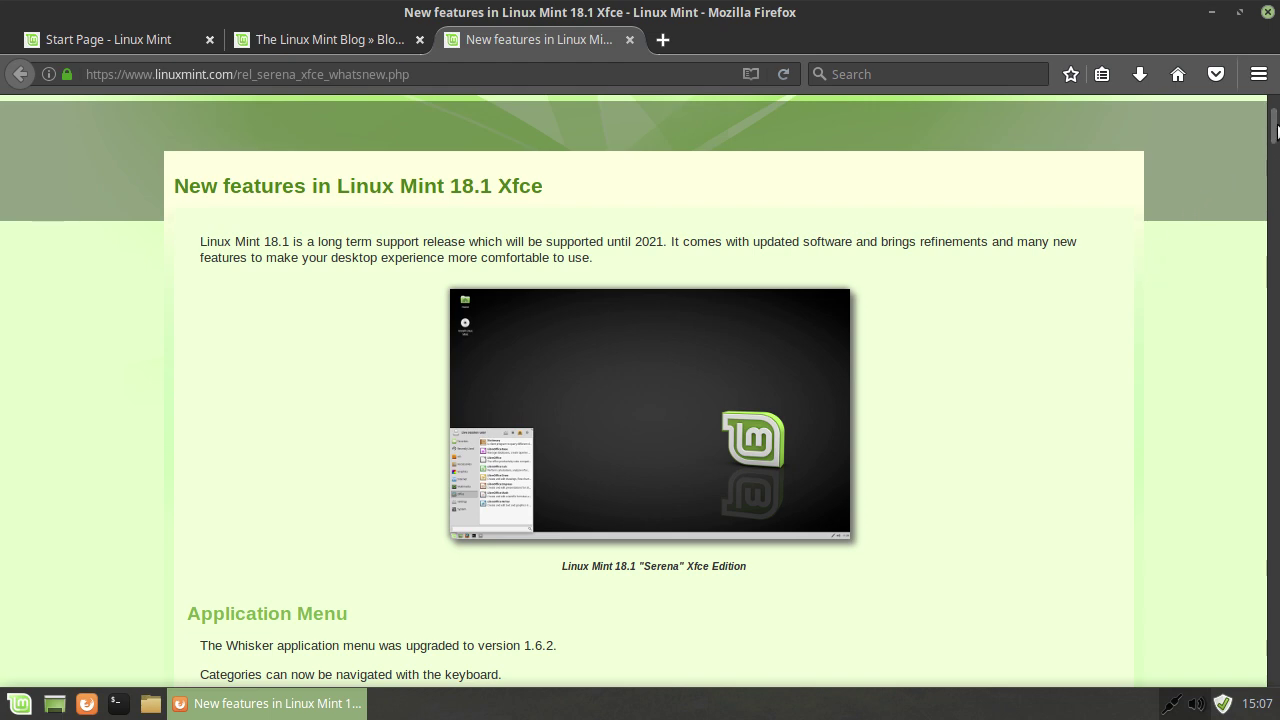
{"action": "mouse_move", "coordinate": [1277, 150]}
{"action": "left_mouse_down"}
{"action": "mouse_move", "coordinate": [1271, 114]}
{"action": "mouse_move", "coordinate": [1258, 167]}
{"action": "left_mouse_up"}
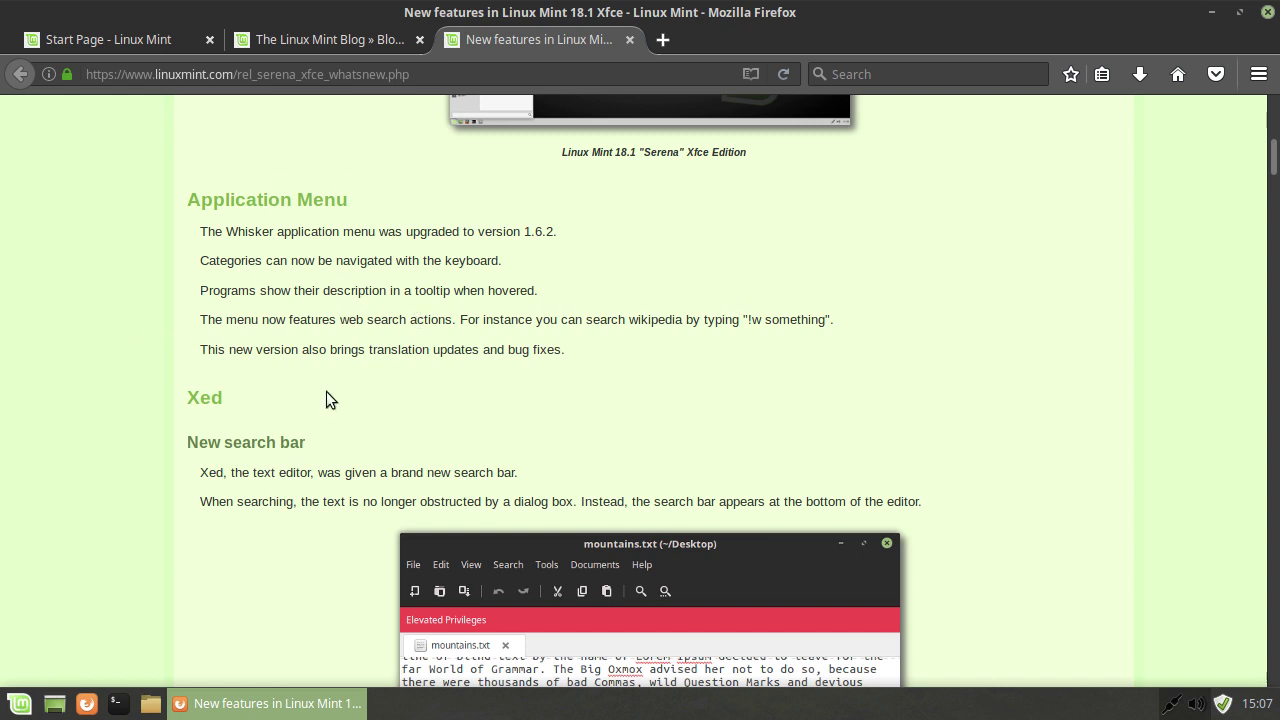
- Try to search for "flags of wales" from the applications menu, dismiss the error, and open and close a terminal window
{"action": "left_click", "coordinate": [20, 703]}
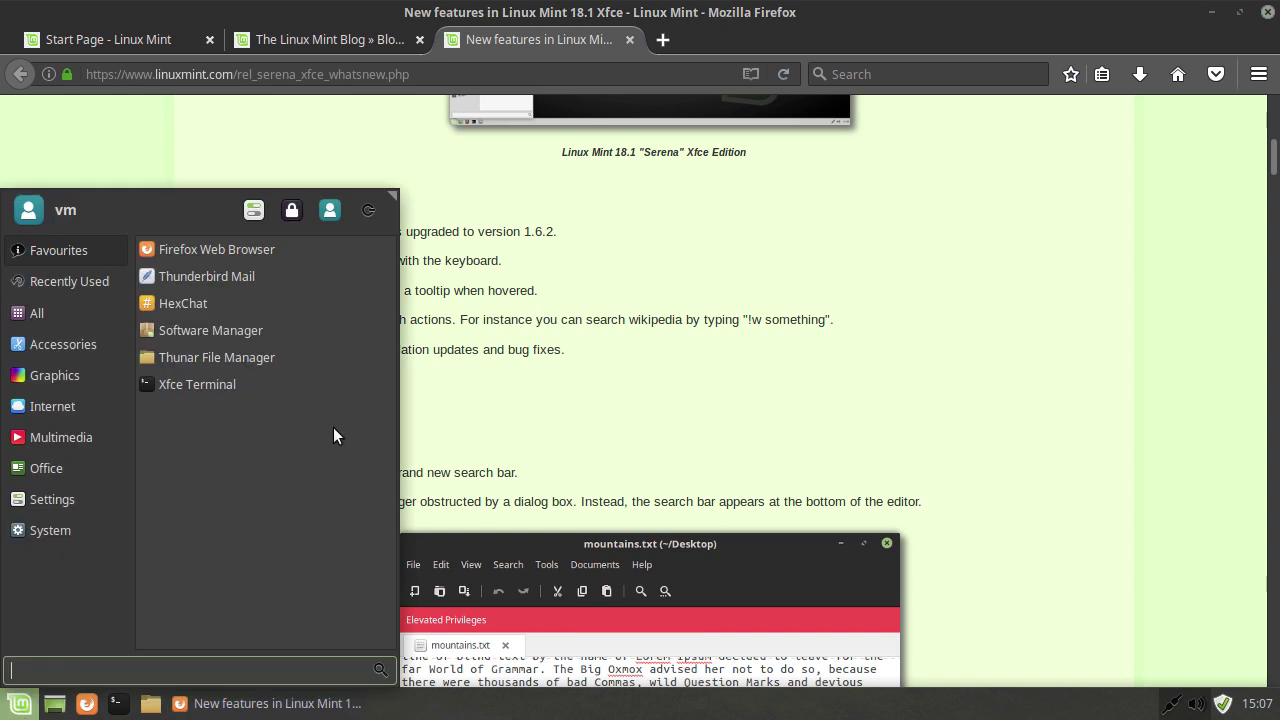
{"action": "type", "text": "!"}
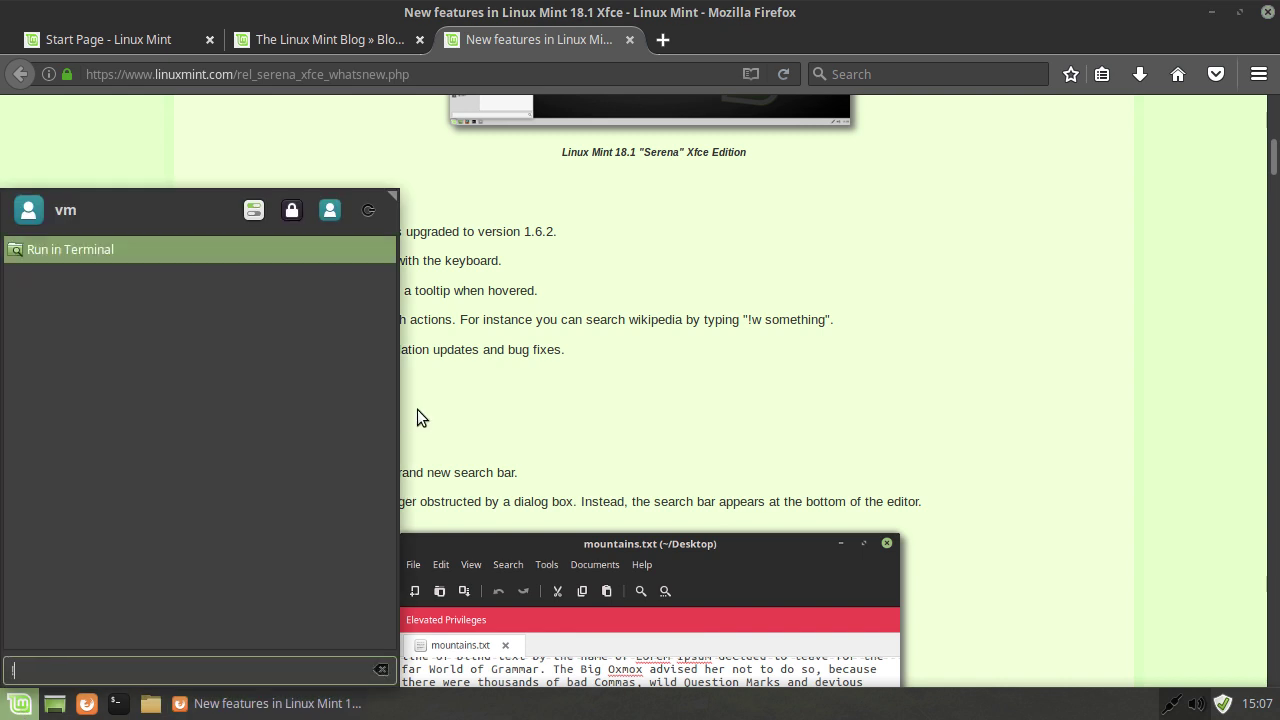
{"action": "type", "text": "w"}
{"action": "type", "text": "lags of wales"}
{"action": "key", "text": "Return"}
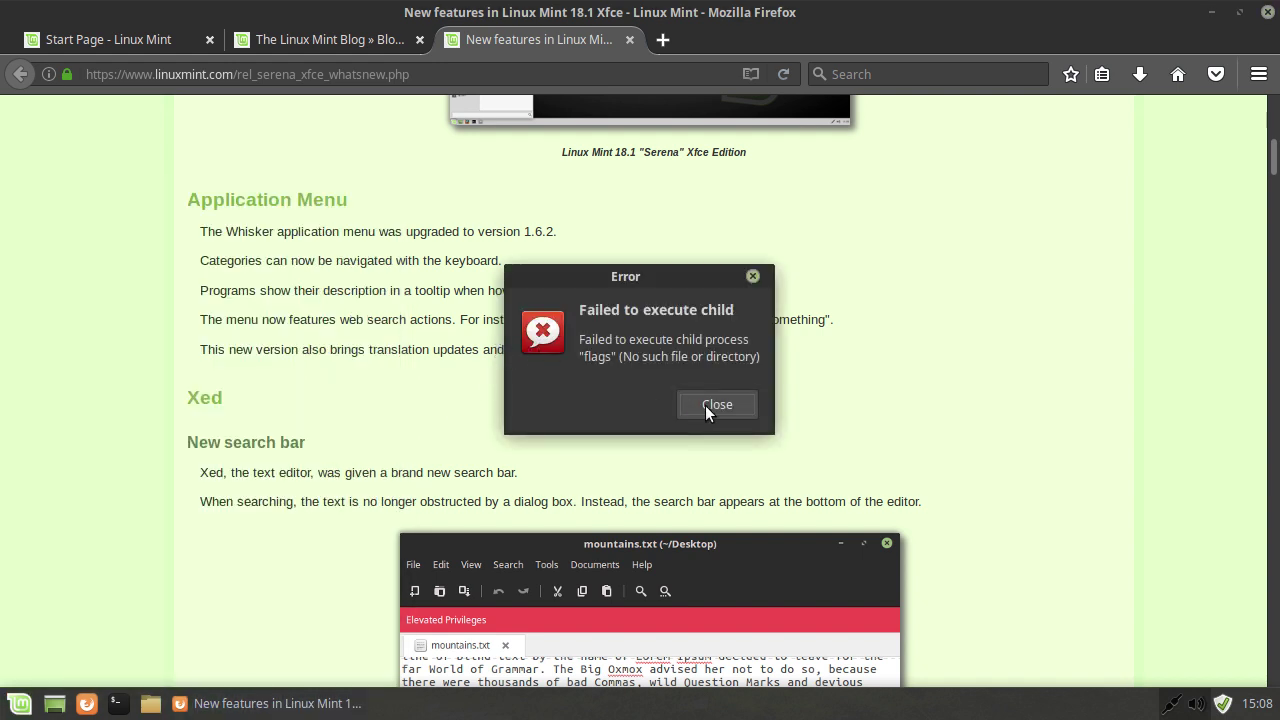
{"action": "left_click", "coordinate": [716, 405]}
{"action": "left_click", "coordinate": [116, 703]}
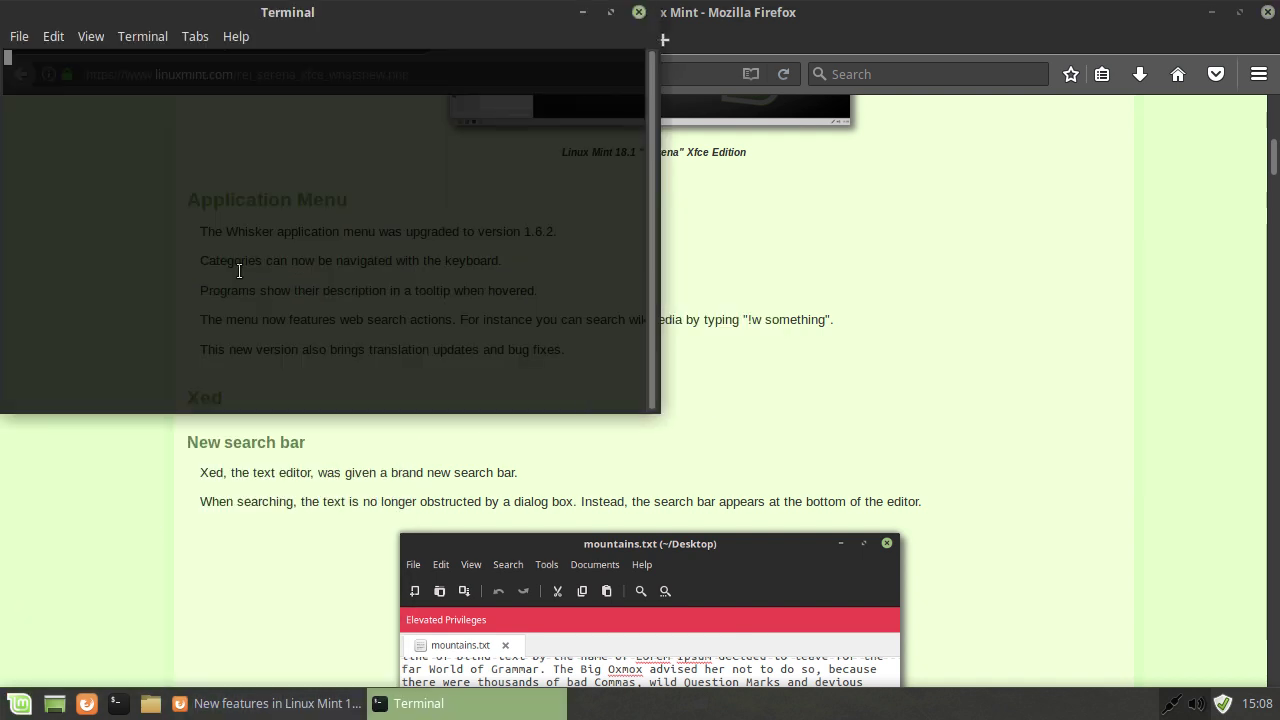
{"action": "left_click", "coordinate": [638, 12]}
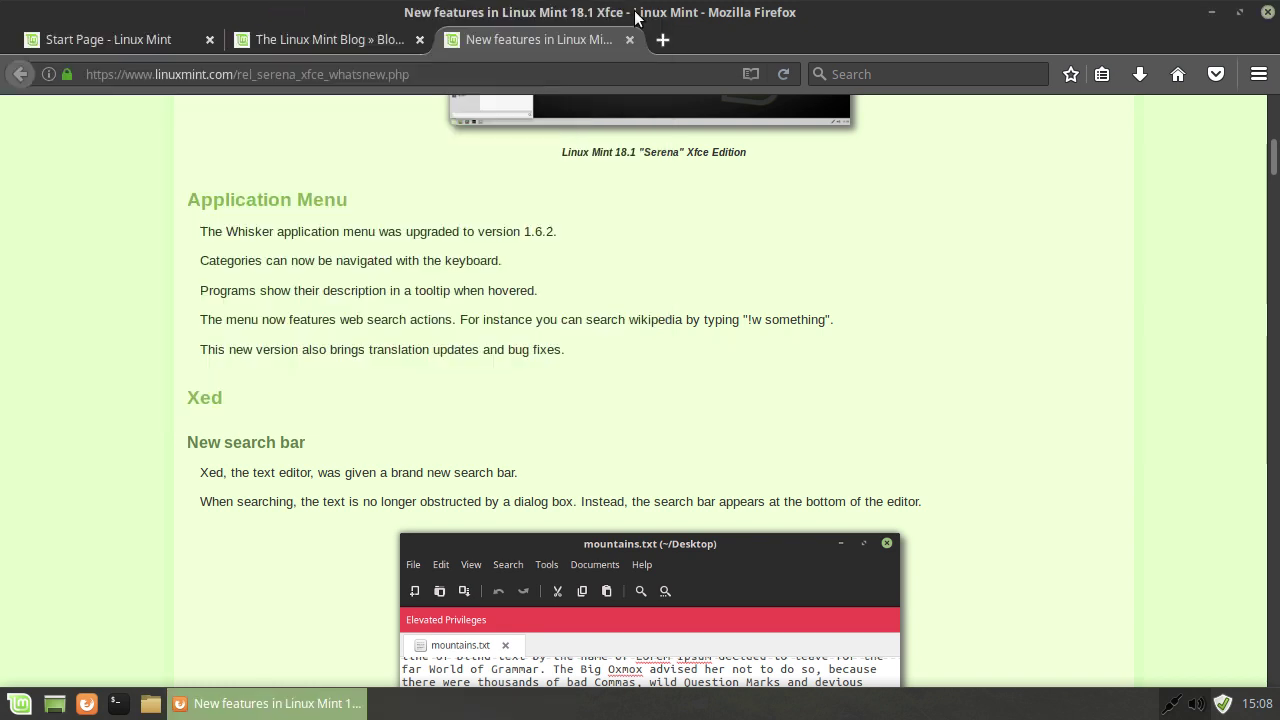
- Search Wikipedia from the applications menu with "!w flags of wales", and close the resulting Wikipedia page
{"action": "left_click", "coordinate": [18, 703]}
{"action": "type", "text": "!"}
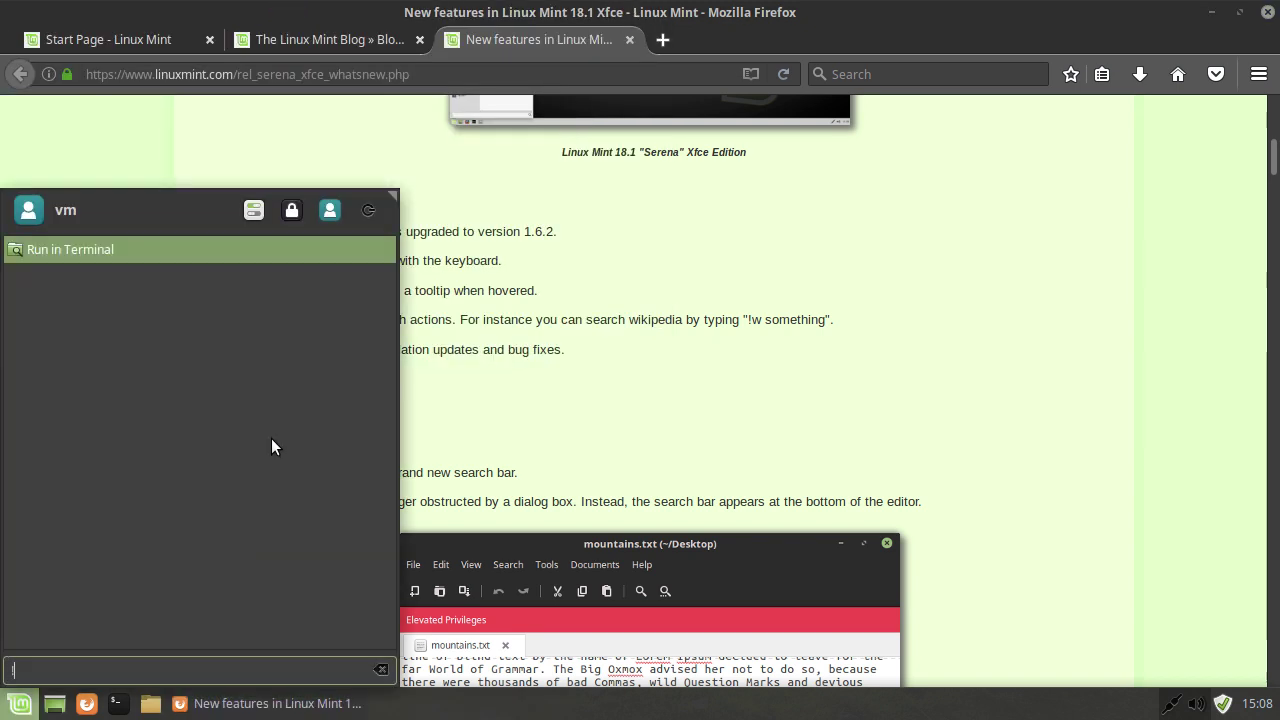
{"action": "type", "text": "w"}
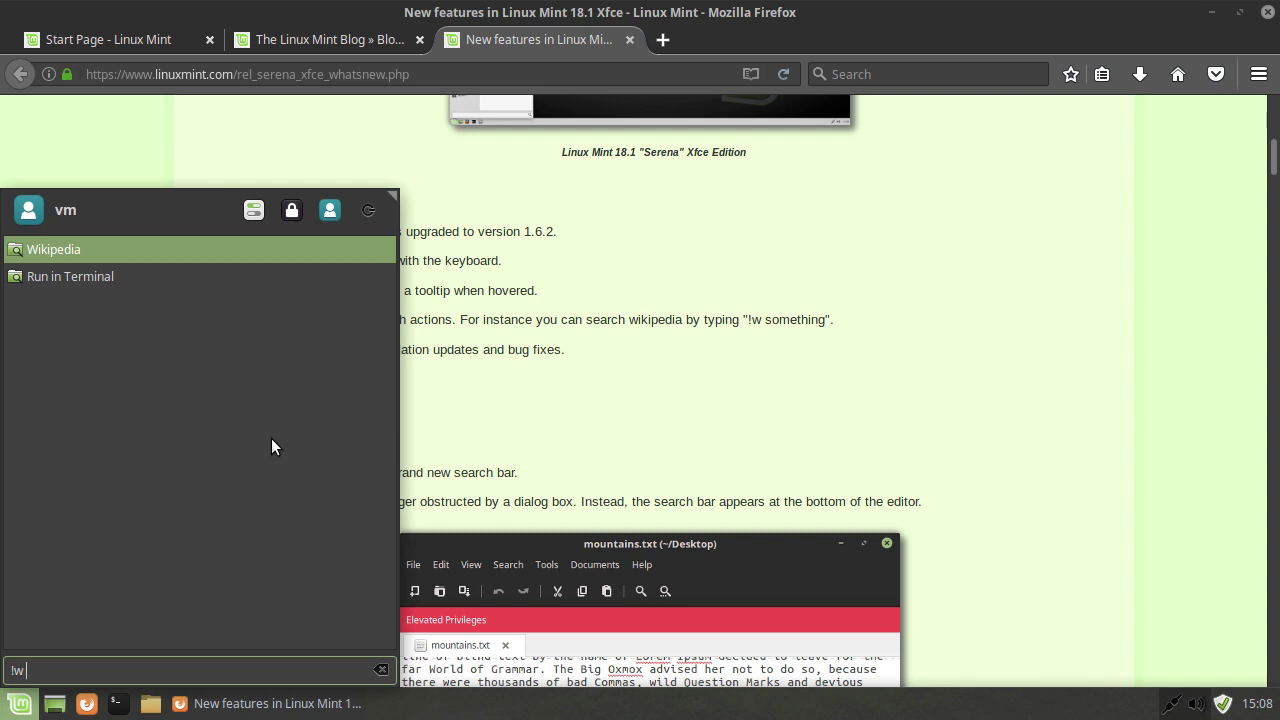
{"action": "type", "text": " flags of wales"}
{"action": "key", "text": "Return"}
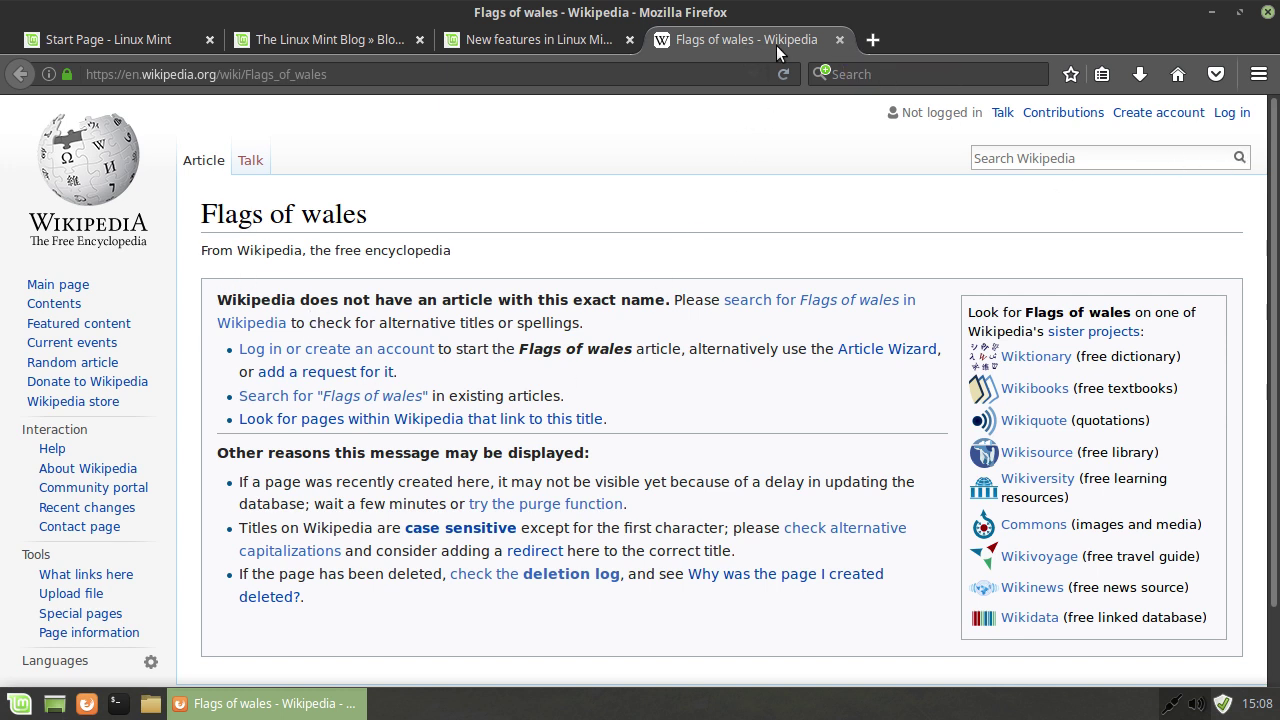
{"action": "left_click", "coordinate": [840, 40]}
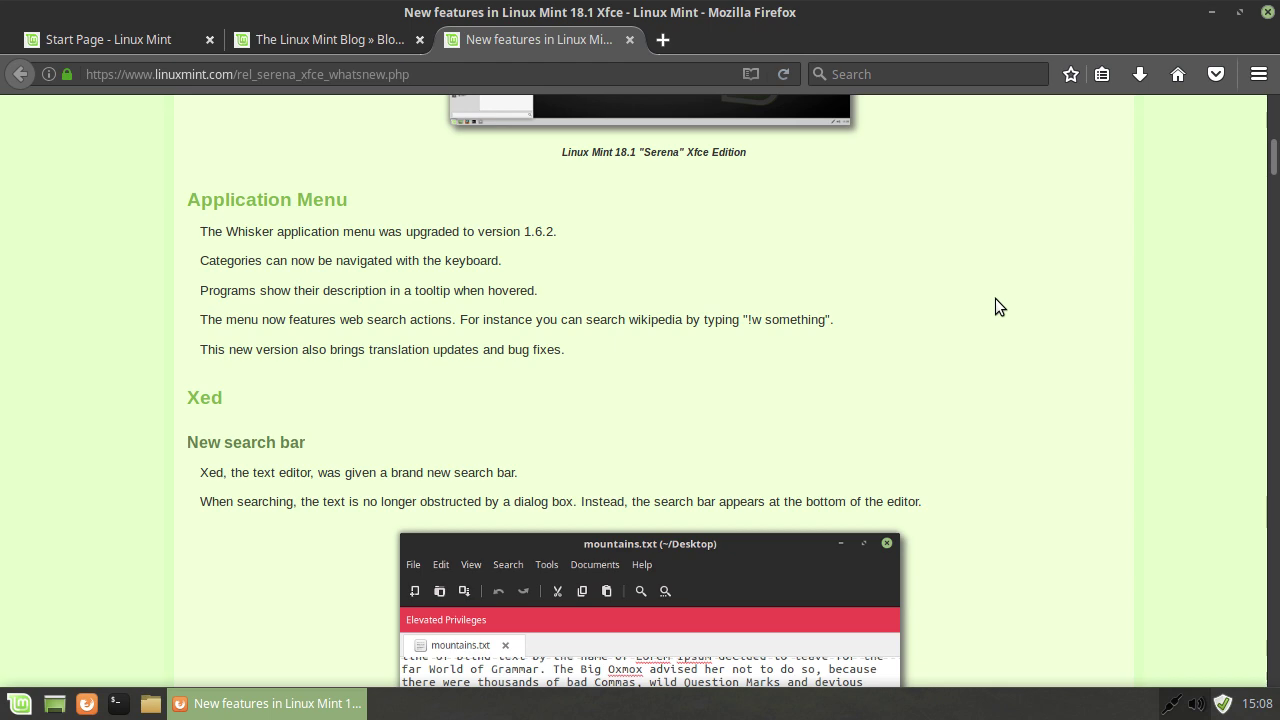
- Read the Xed section on the new search bar and UI improvements
{"action": "scroll", "coordinate": [995, 298], "scroll_direction": "down", "scroll_amount": 3}
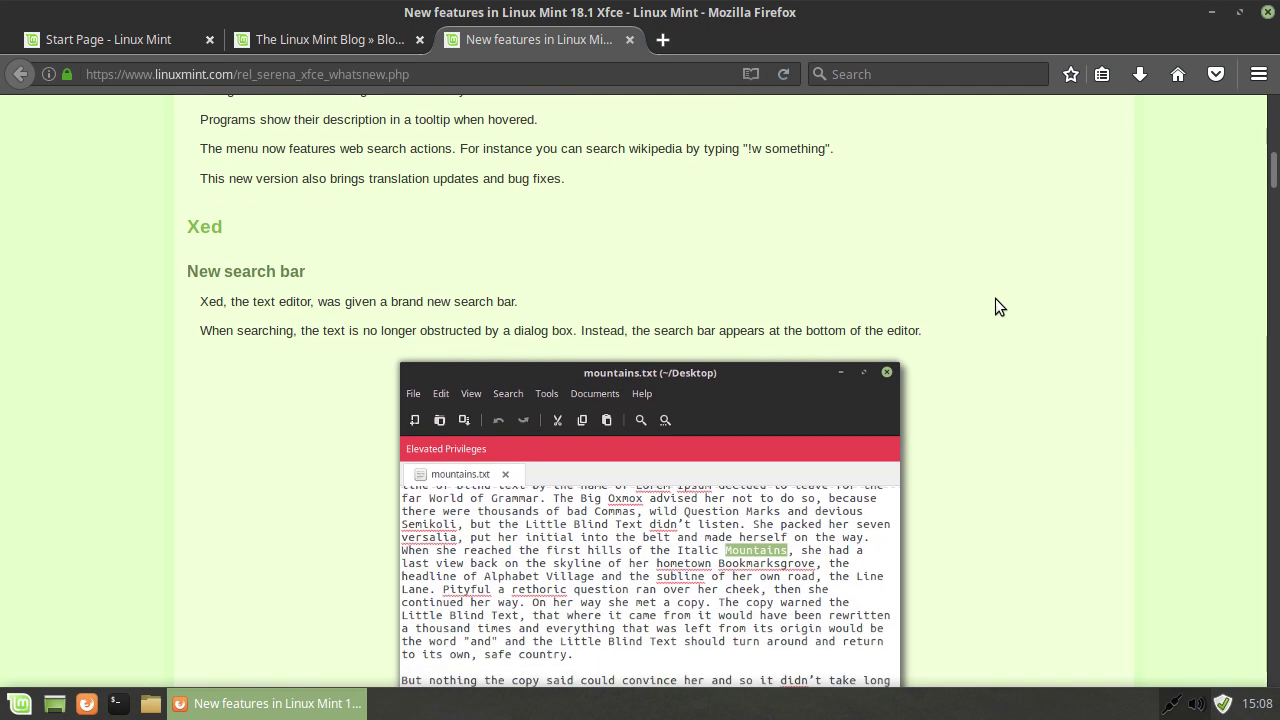
{"action": "scroll", "coordinate": [995, 298], "scroll_direction": "down", "scroll_amount": 1}
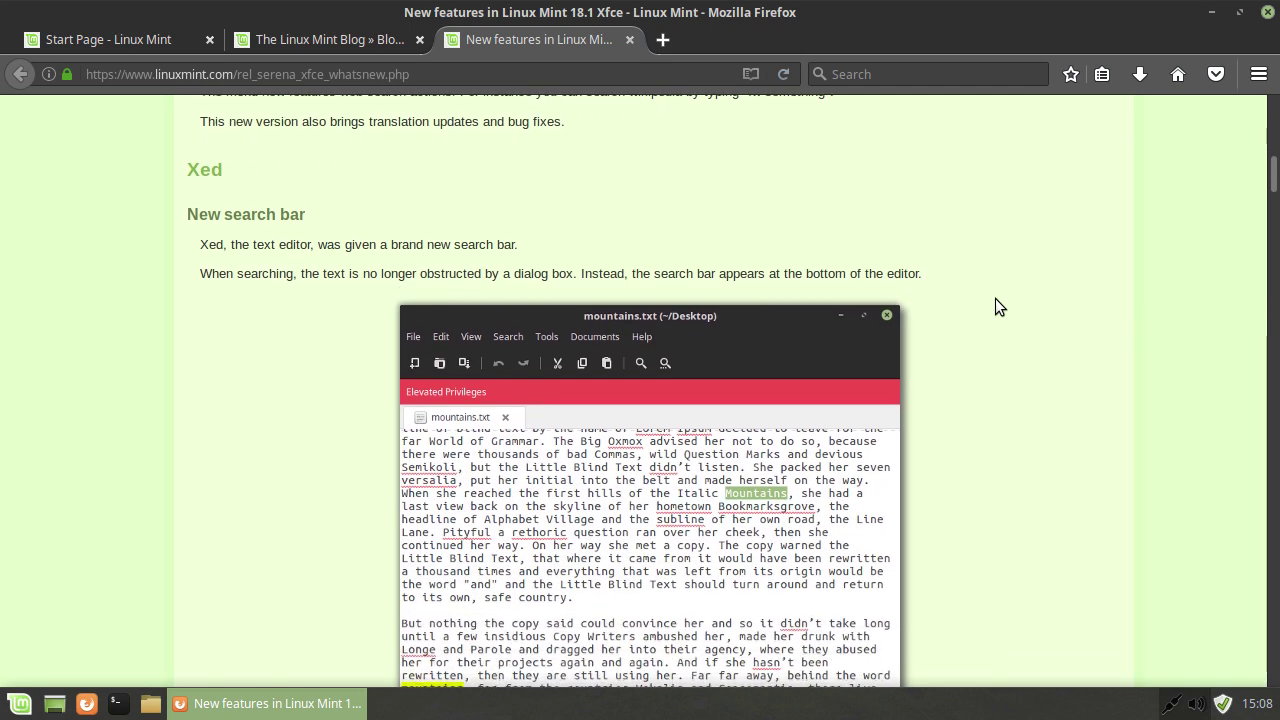
{"action": "scroll", "coordinate": [995, 298], "scroll_direction": "down", "scroll_amount": 10}
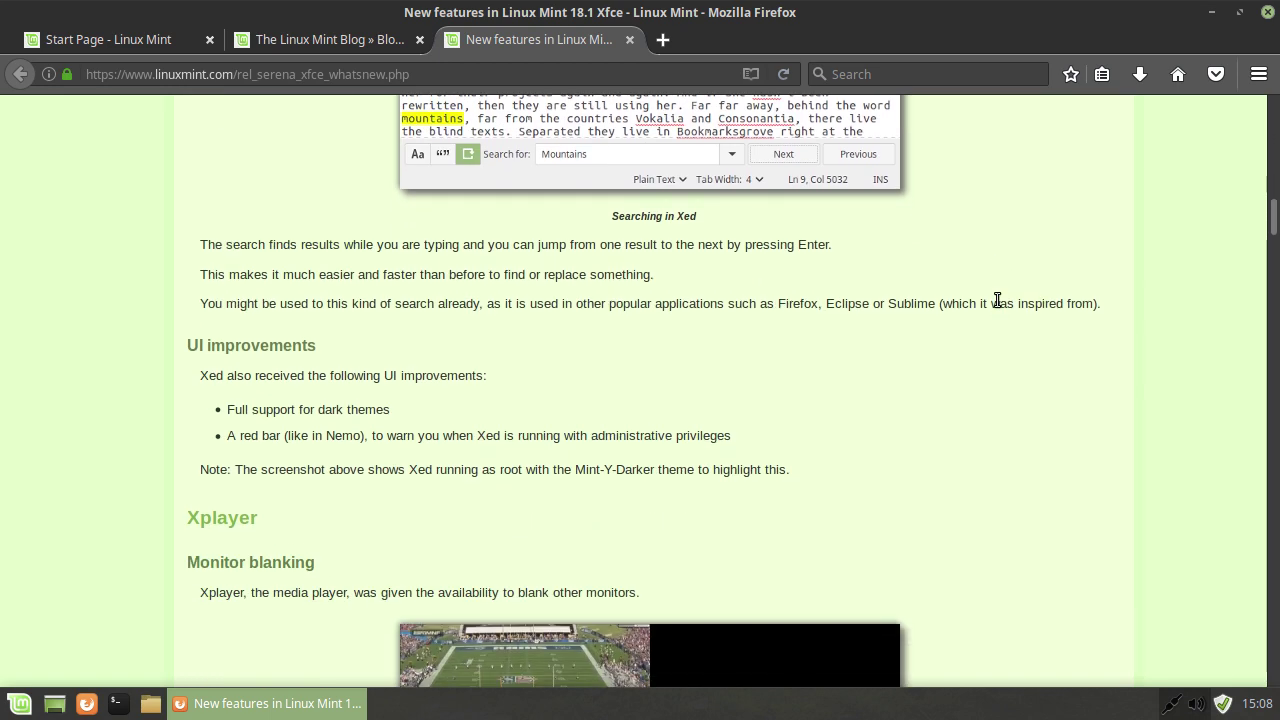
- Read the Xplayer section on monitor blanking, video rotation and subtitle downloads
{"action": "scroll", "coordinate": [997, 300], "scroll_direction": "down", "scroll_amount": 3}
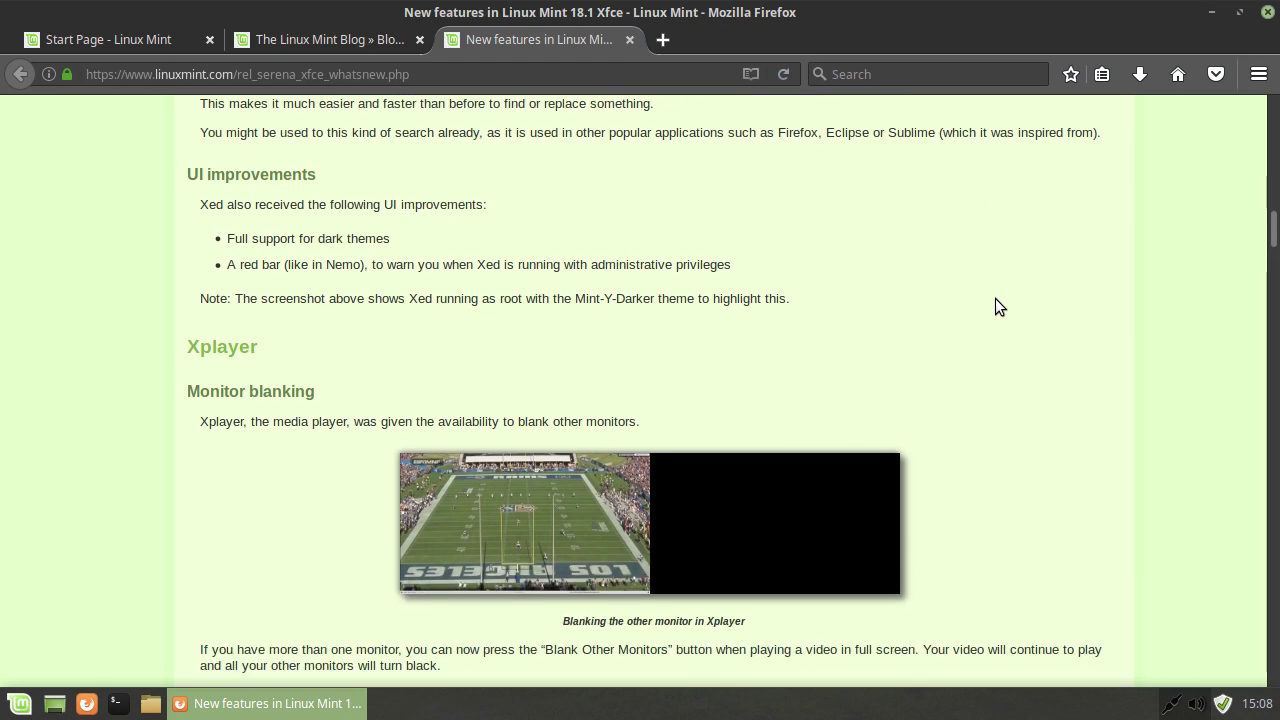
{"action": "scroll", "coordinate": [995, 298], "scroll_direction": "down", "scroll_amount": 1}
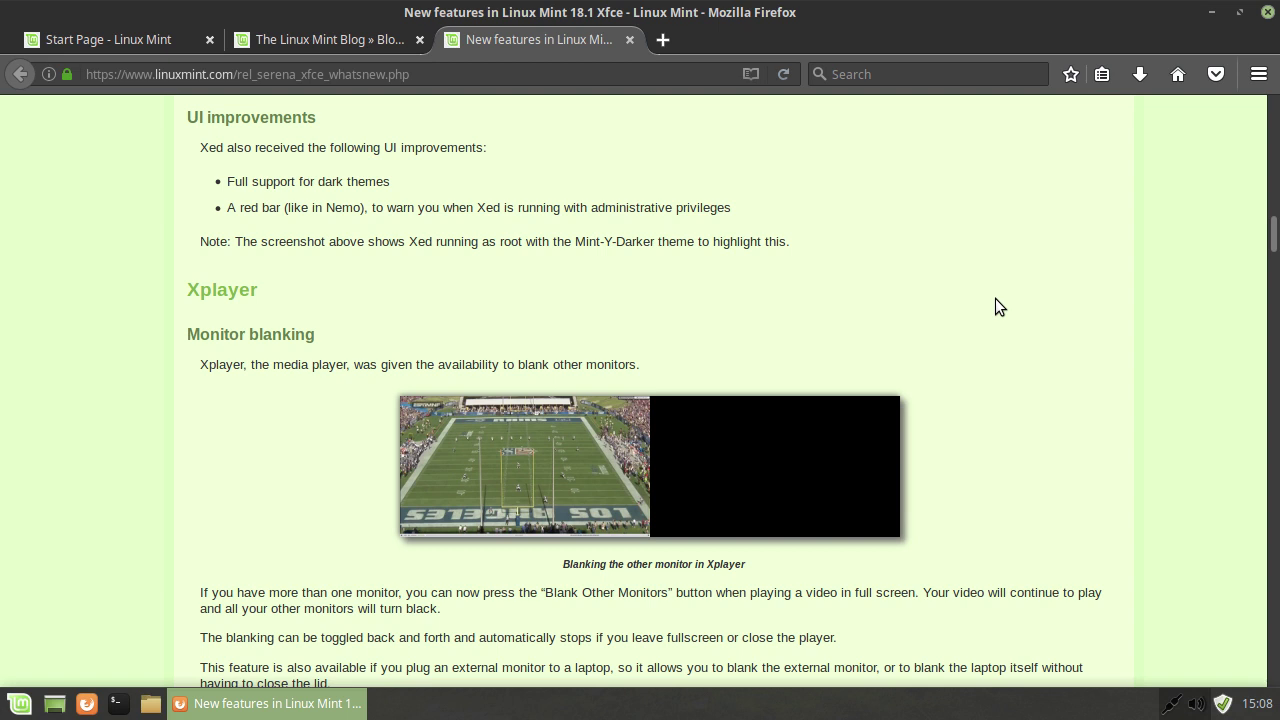
{"action": "scroll", "coordinate": [995, 298], "scroll_direction": "down", "scroll_amount": 1}
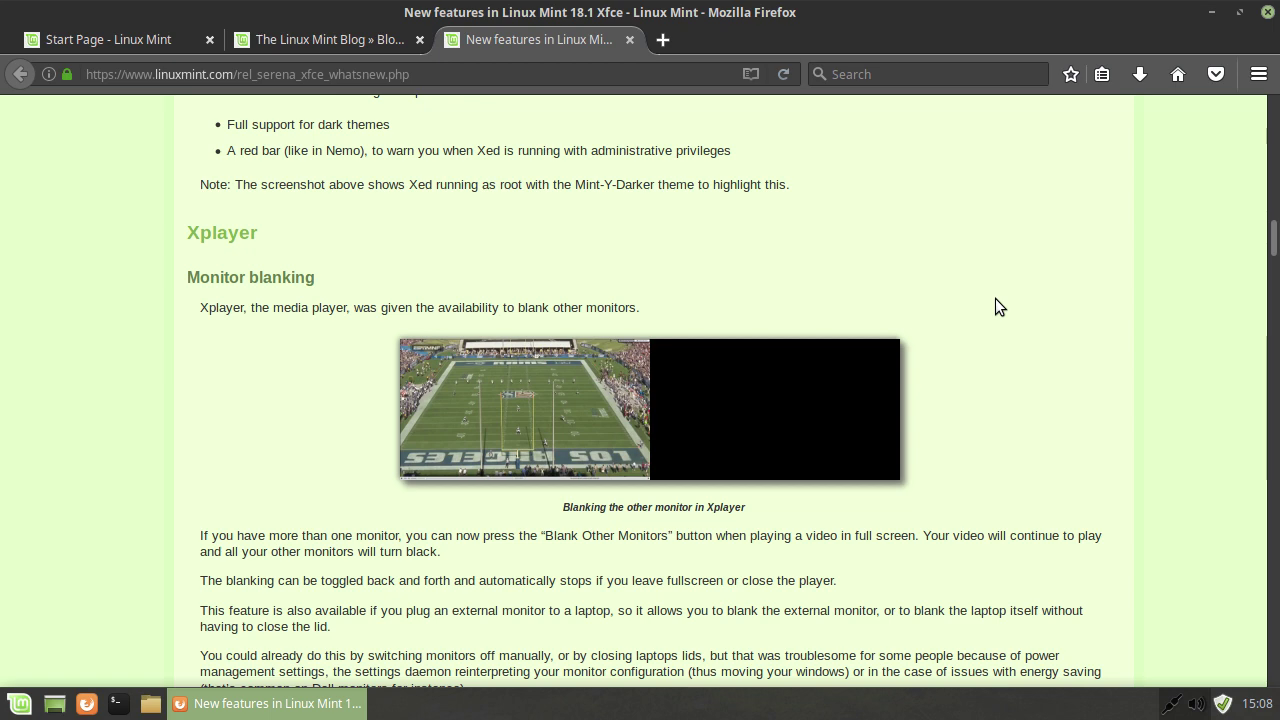
{"action": "scroll", "coordinate": [995, 305], "scroll_direction": "down", "scroll_amount": 2}
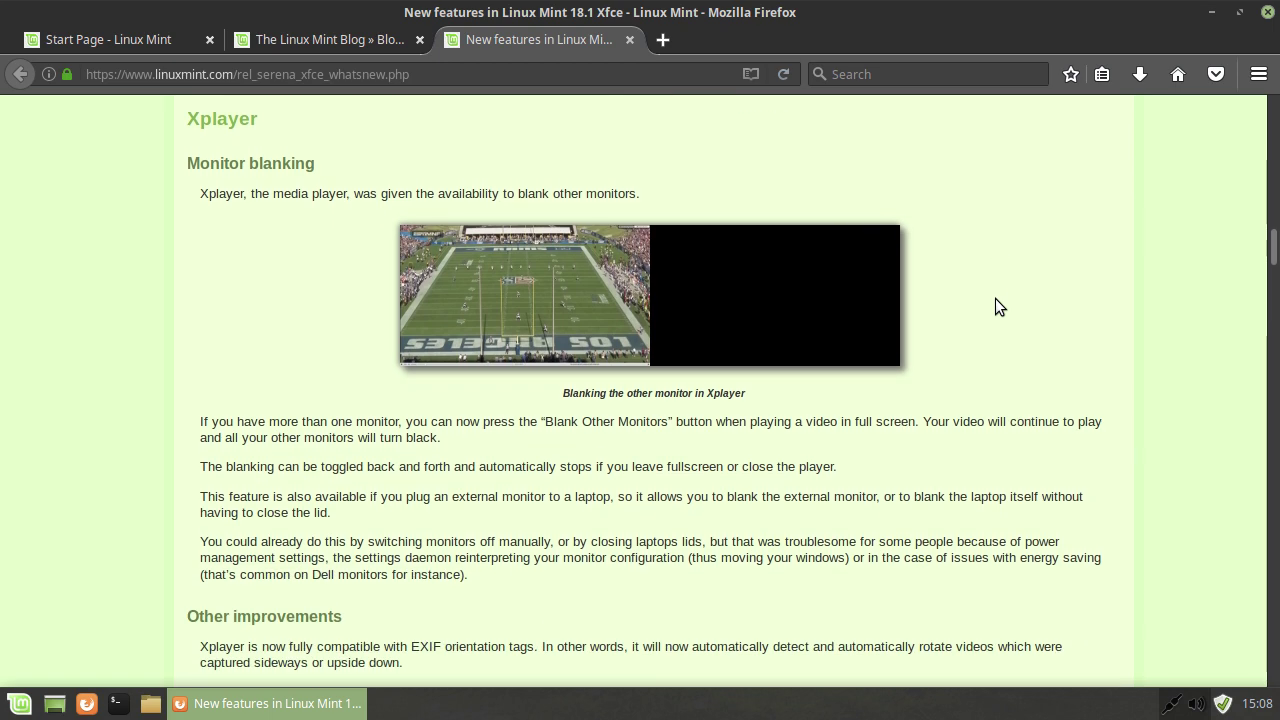
{"action": "scroll", "coordinate": [995, 305], "scroll_direction": "down", "scroll_amount": 1}
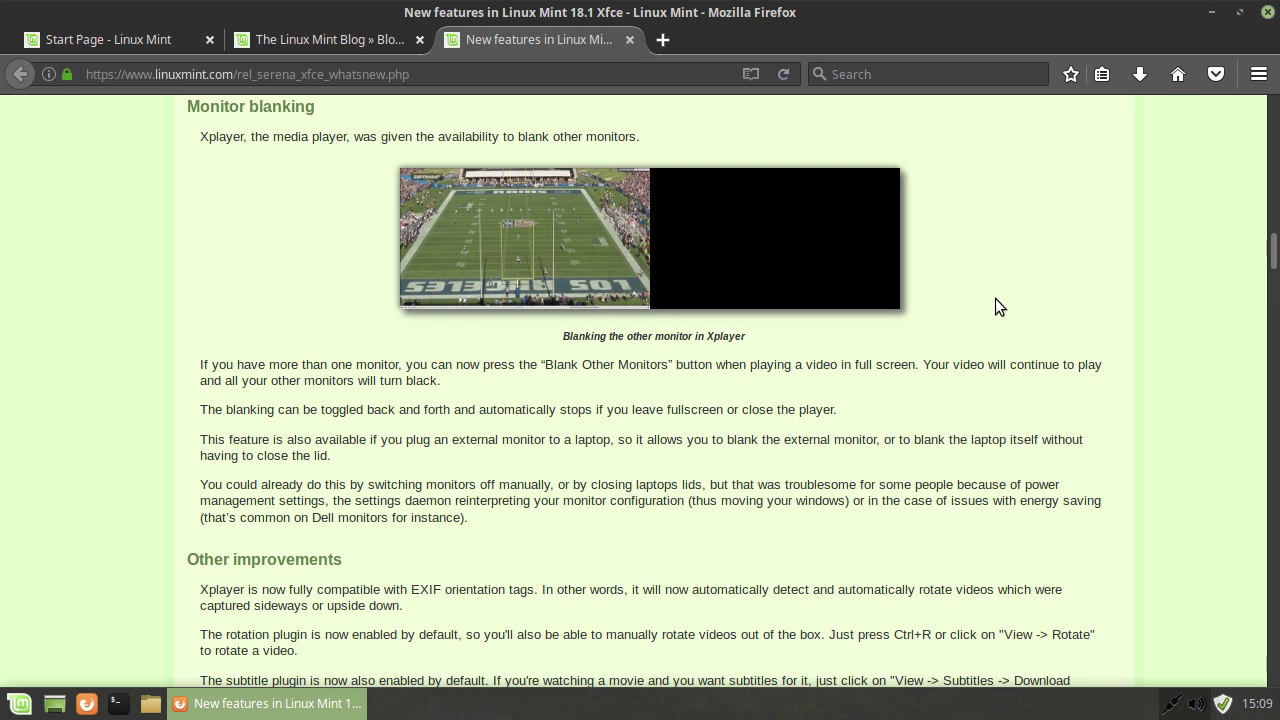
{"action": "scroll", "coordinate": [995, 298], "scroll_direction": "down", "scroll_amount": 1}
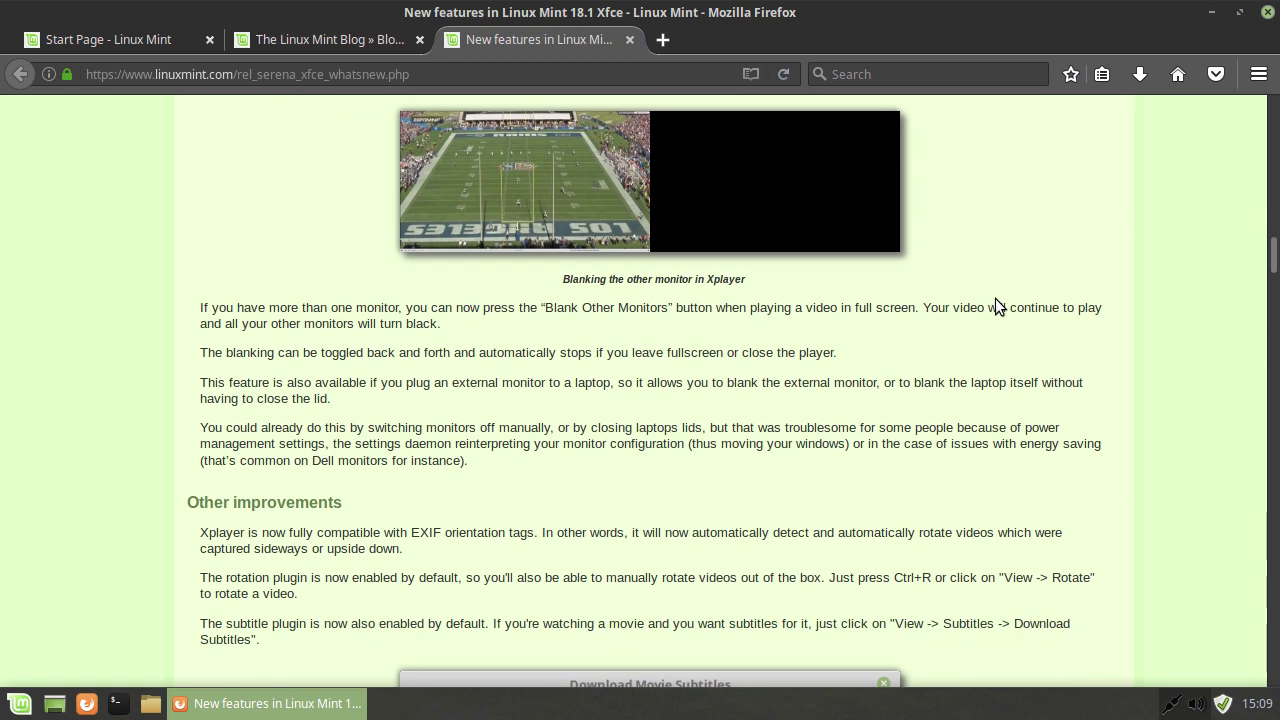
{"action": "scroll", "coordinate": [995, 298], "scroll_direction": "down", "scroll_amount": 1}
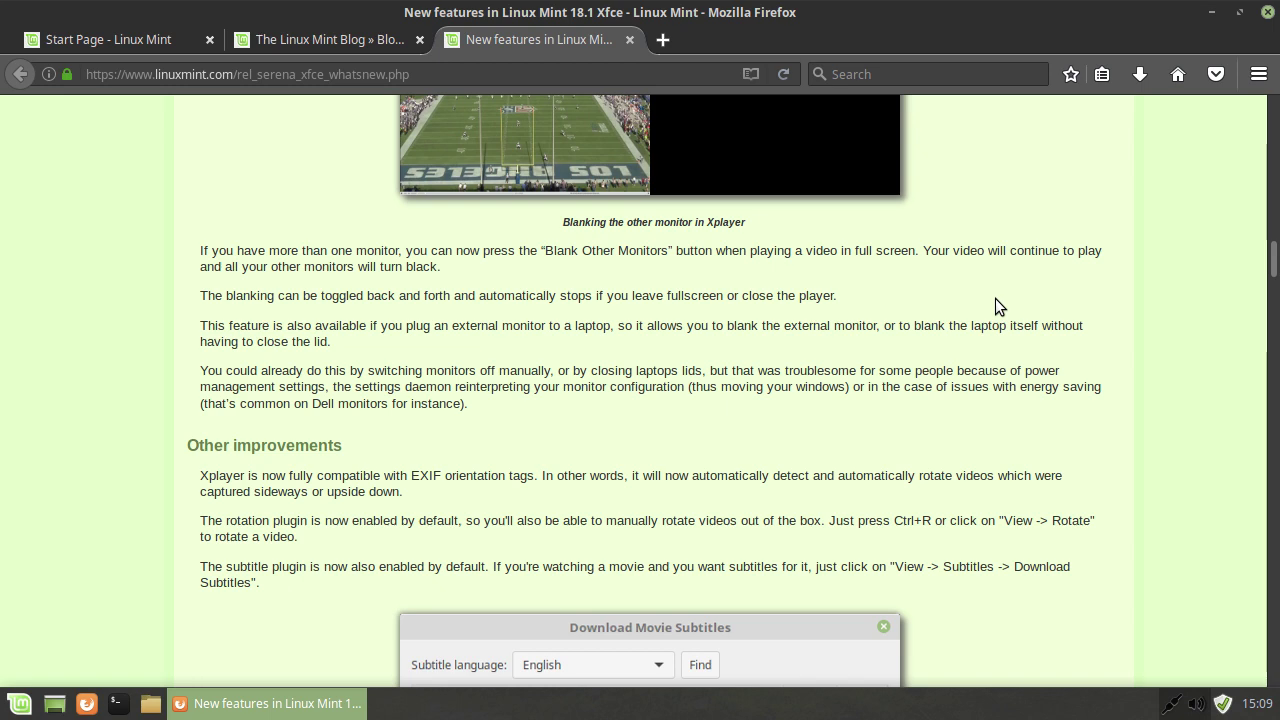
{"action": "scroll", "coordinate": [995, 298], "scroll_direction": "down", "scroll_amount": 2}
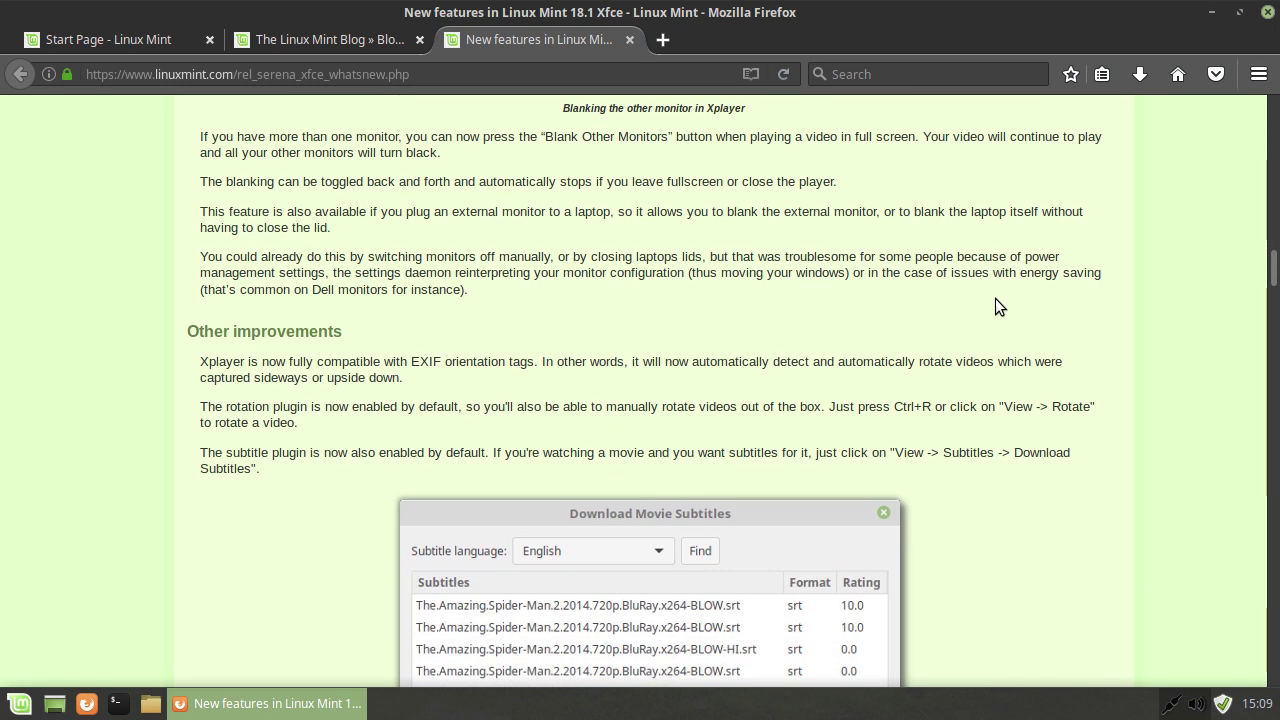
{"action": "scroll", "coordinate": [995, 298], "scroll_direction": "down", "scroll_amount": 4}
{"action": "scroll", "coordinate": [995, 298], "scroll_direction": "up", "scroll_amount": 1}
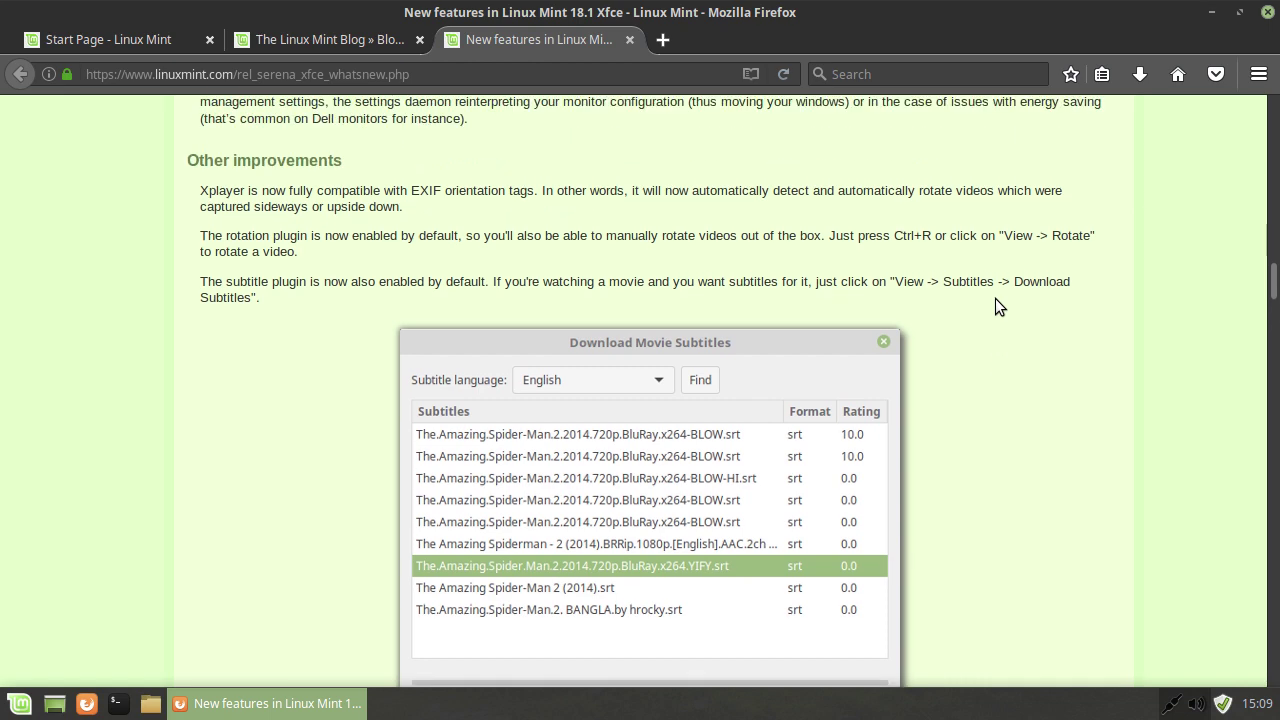
- Read the remaining Xplayer improvements, the X-Apps section and the Update Manager section on update origins and kernels
{"action": "scroll", "coordinate": [995, 298], "scroll_direction": "down", "scroll_amount": 13}
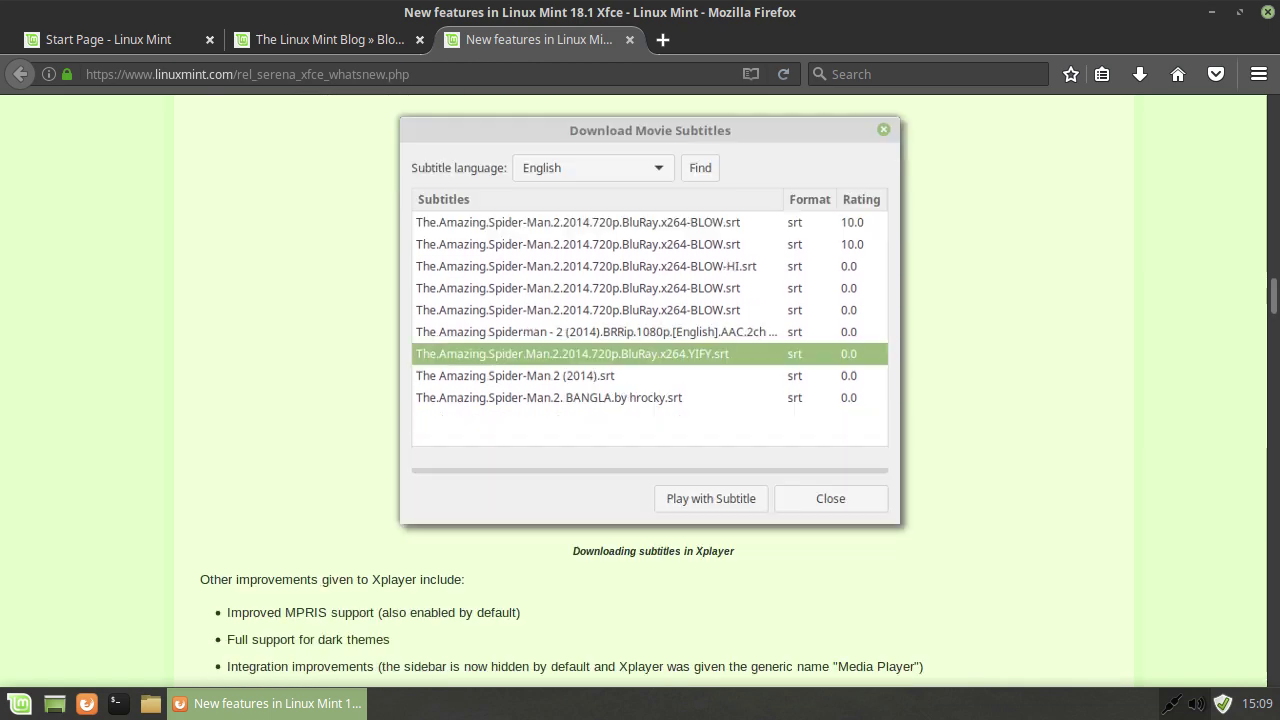
{"action": "scroll", "coordinate": [995, 306], "scroll_direction": "up", "scroll_amount": 1}
{"action": "scroll", "coordinate": [995, 306], "scroll_direction": "down", "scroll_amount": 2}
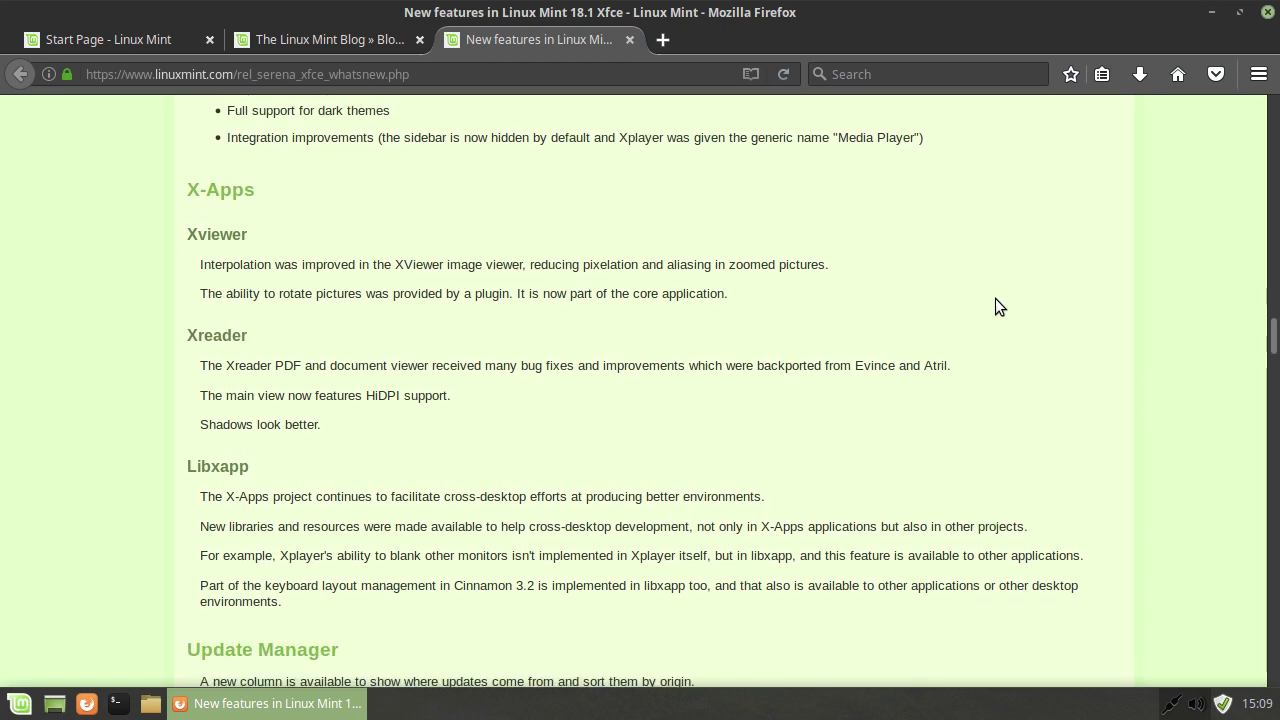
{"action": "scroll", "coordinate": [995, 306], "scroll_direction": "down", "scroll_amount": 9}
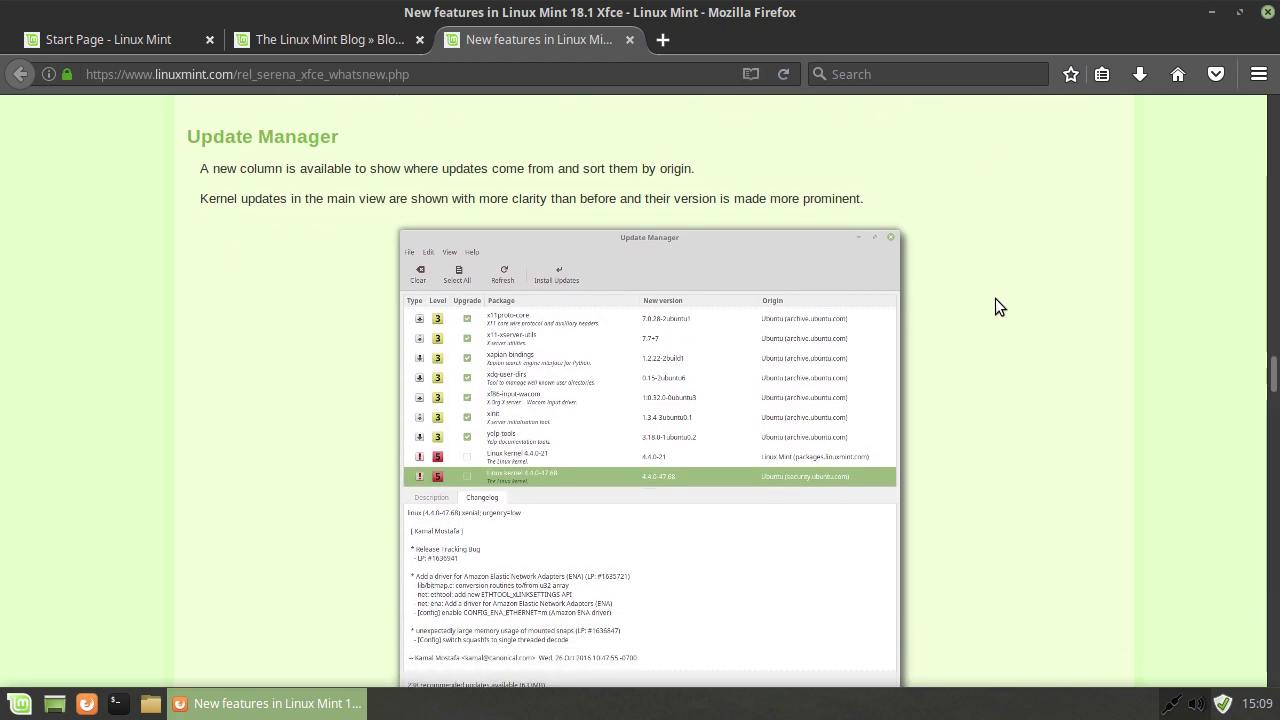
{"action": "scroll", "coordinate": [995, 306], "scroll_direction": "down", "scroll_amount": 10}
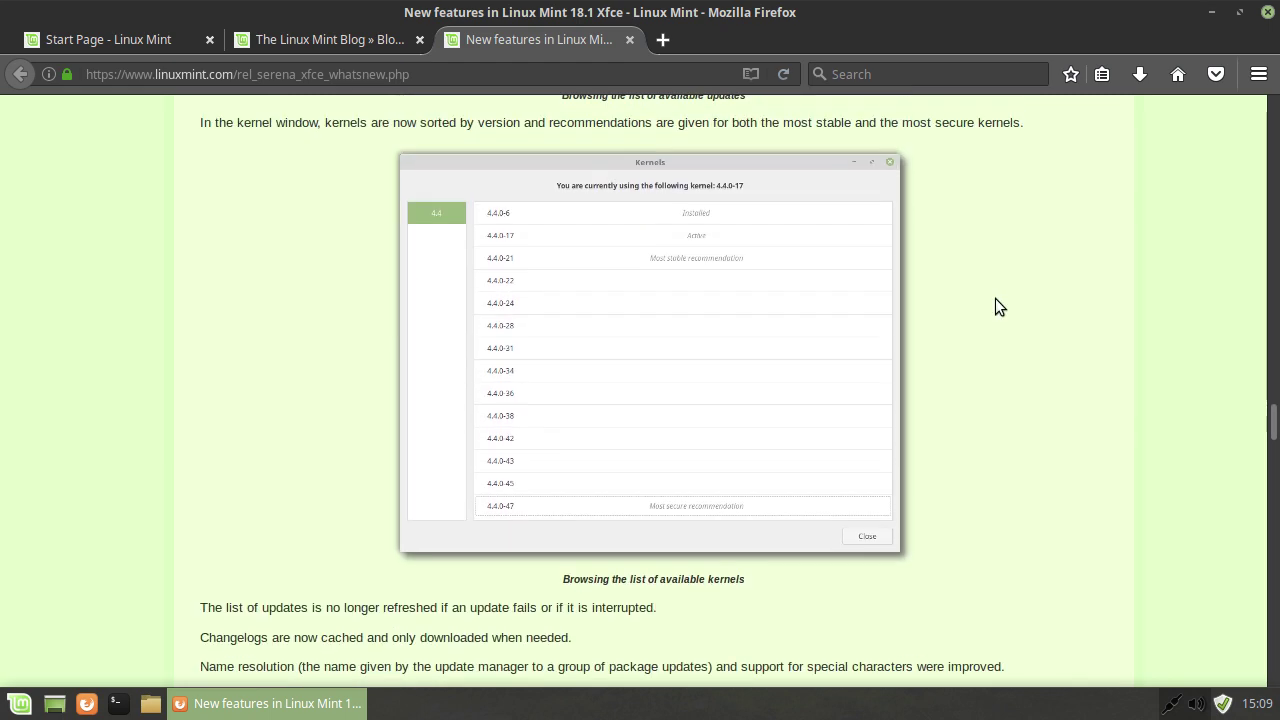
- Open the Update Manager, view the description of the Linux kernel 4.4.0-57.78 update, and close the window
{"action": "left_click", "coordinate": [1222, 703]}
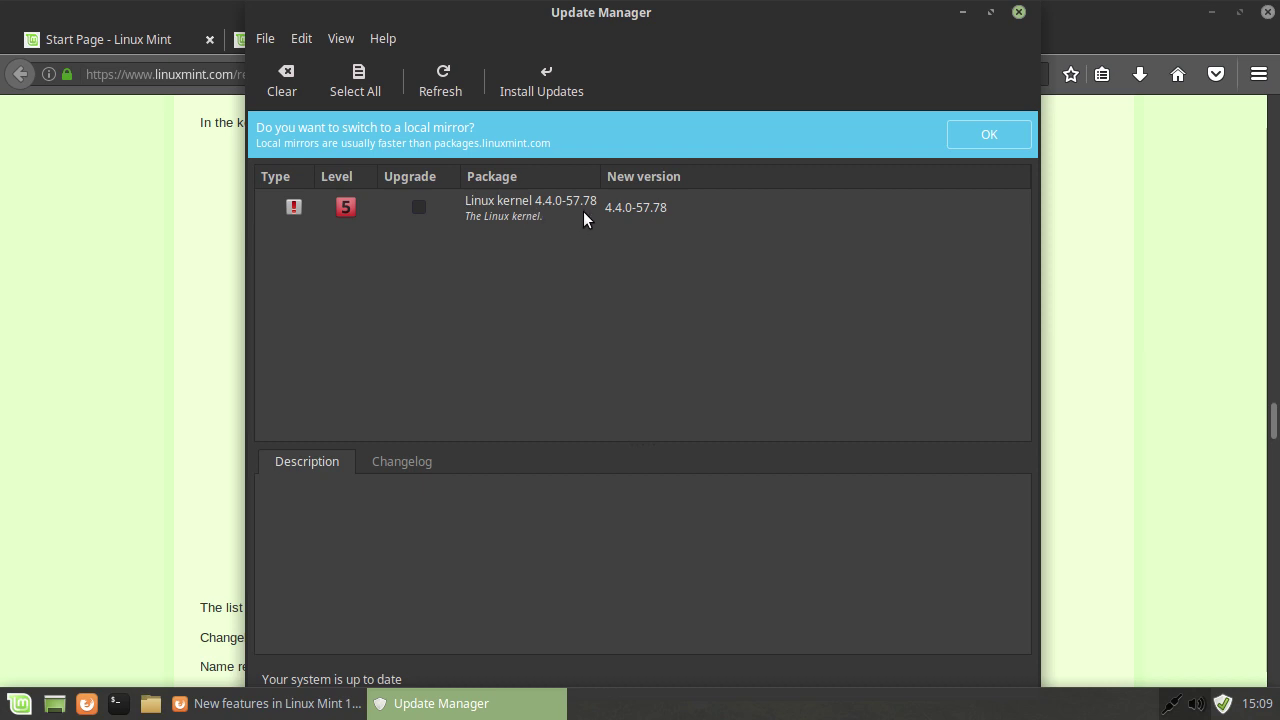
{"action": "left_click", "coordinate": [301, 204]}
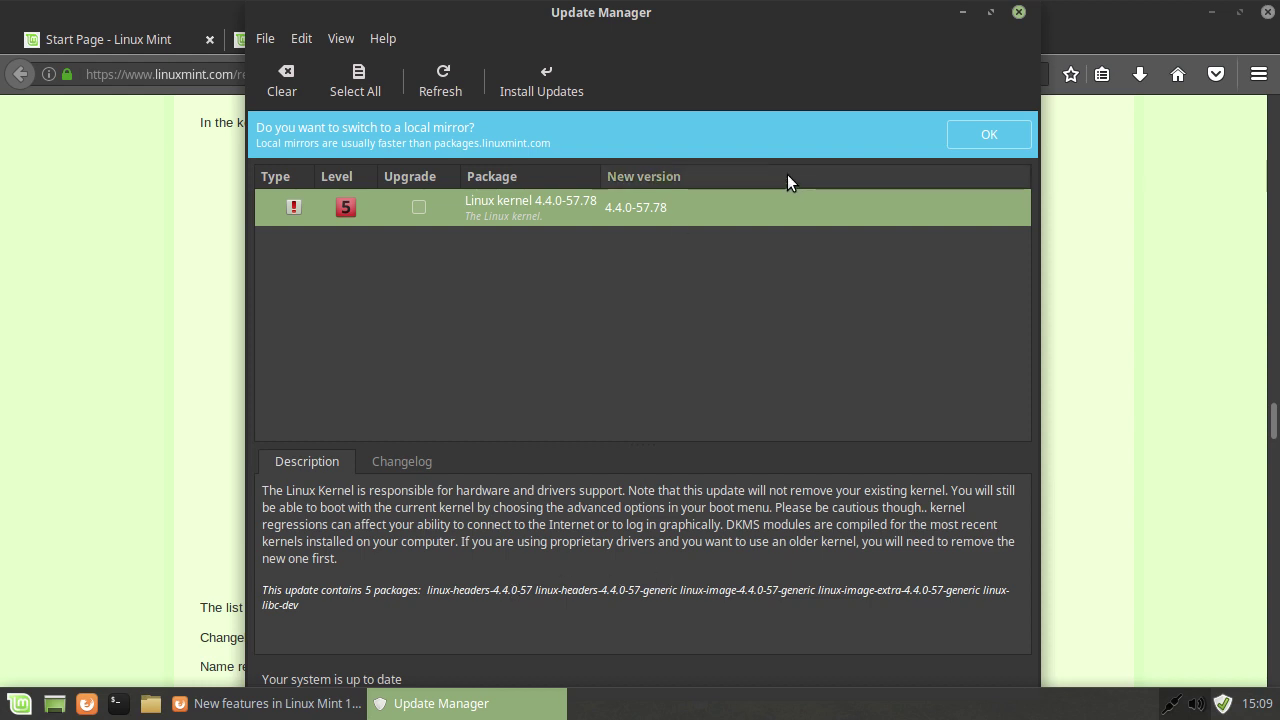
{"action": "left_click", "coordinate": [1019, 11]}
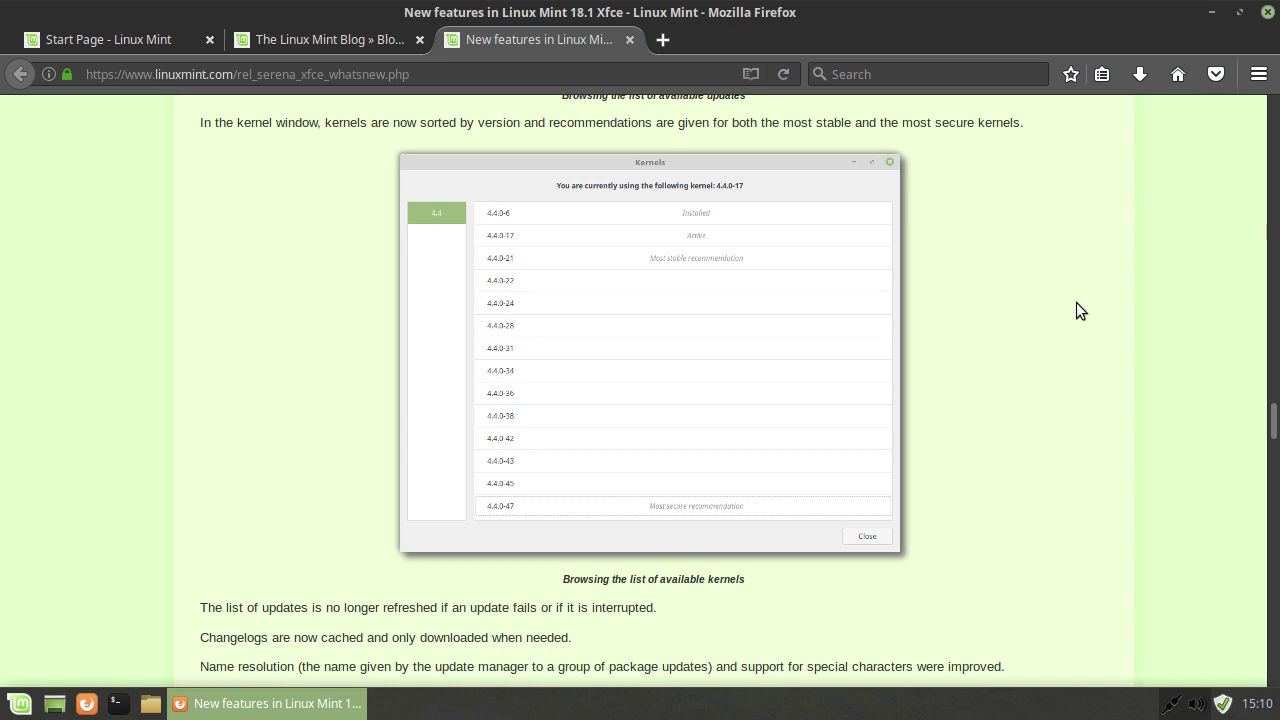
- Close the browser with all its tabs, turning off the warning about closing multiple tabs
{"action": "left_click", "coordinate": [1265, 14]}
{"action": "left_click", "coordinate": [612, 361]}
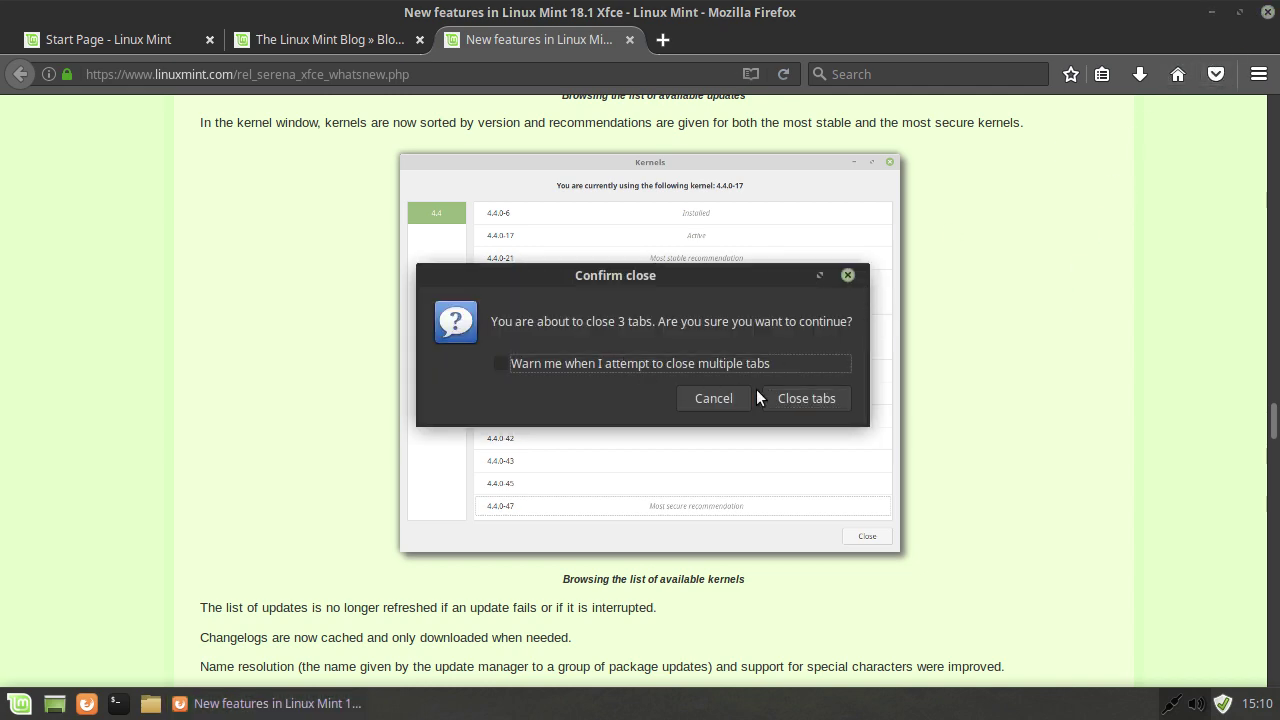
{"action": "left_click", "coordinate": [791, 400]}
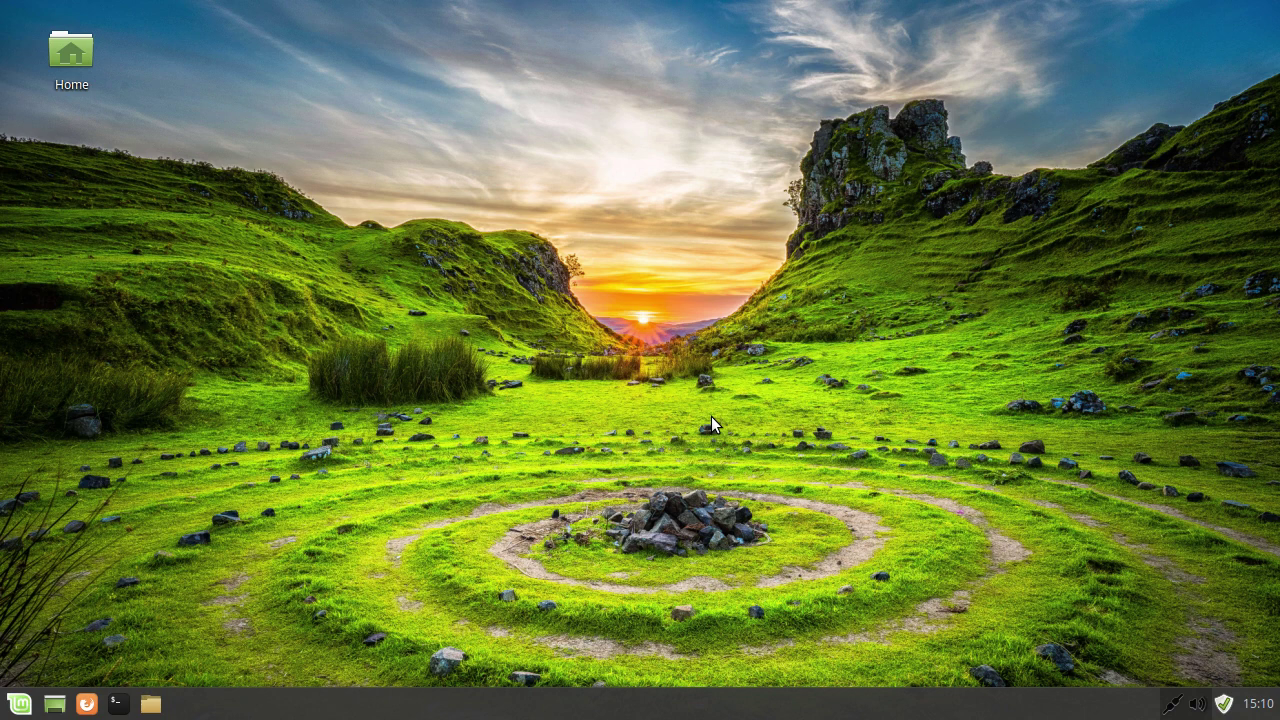
- Open the desktop background settings, apply the red maple leaves wallpaper, and move the dialog aside to reveal the desktop
{"action": "right_click", "coordinate": [603, 136]}
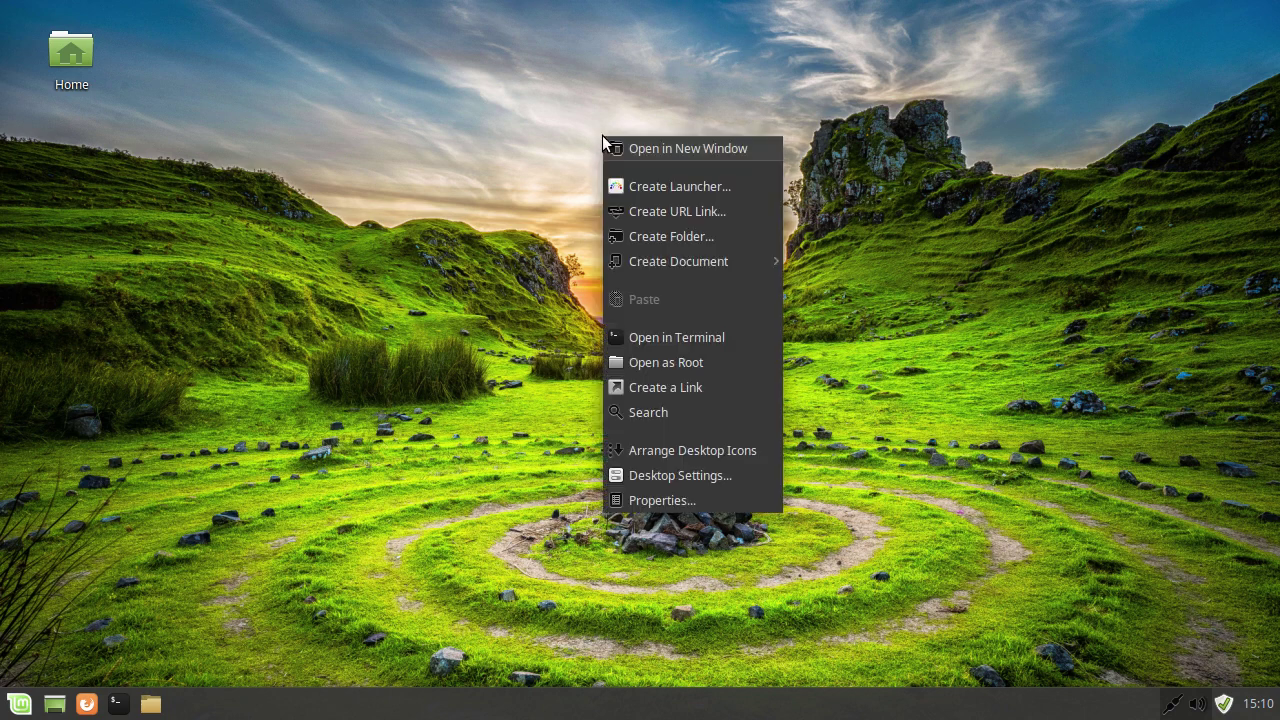
{"action": "left_click", "coordinate": [706, 474]}
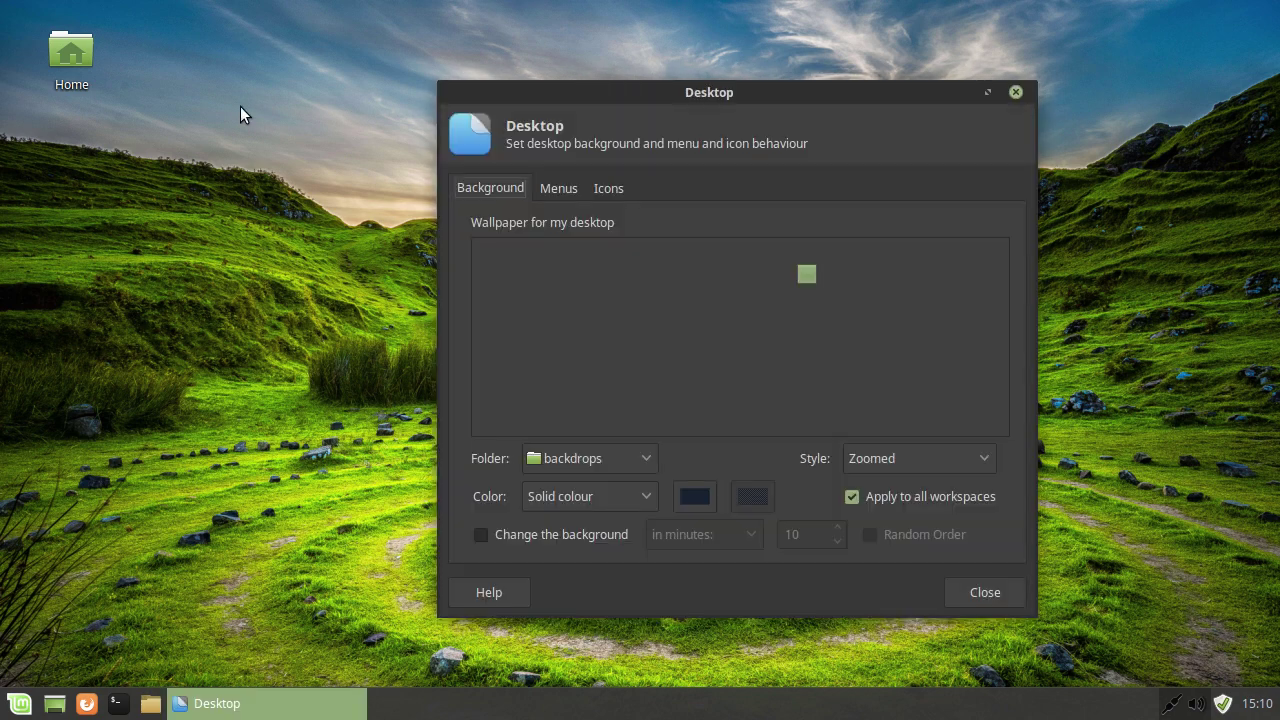
{"action": "right_click", "coordinate": [241, 108]}
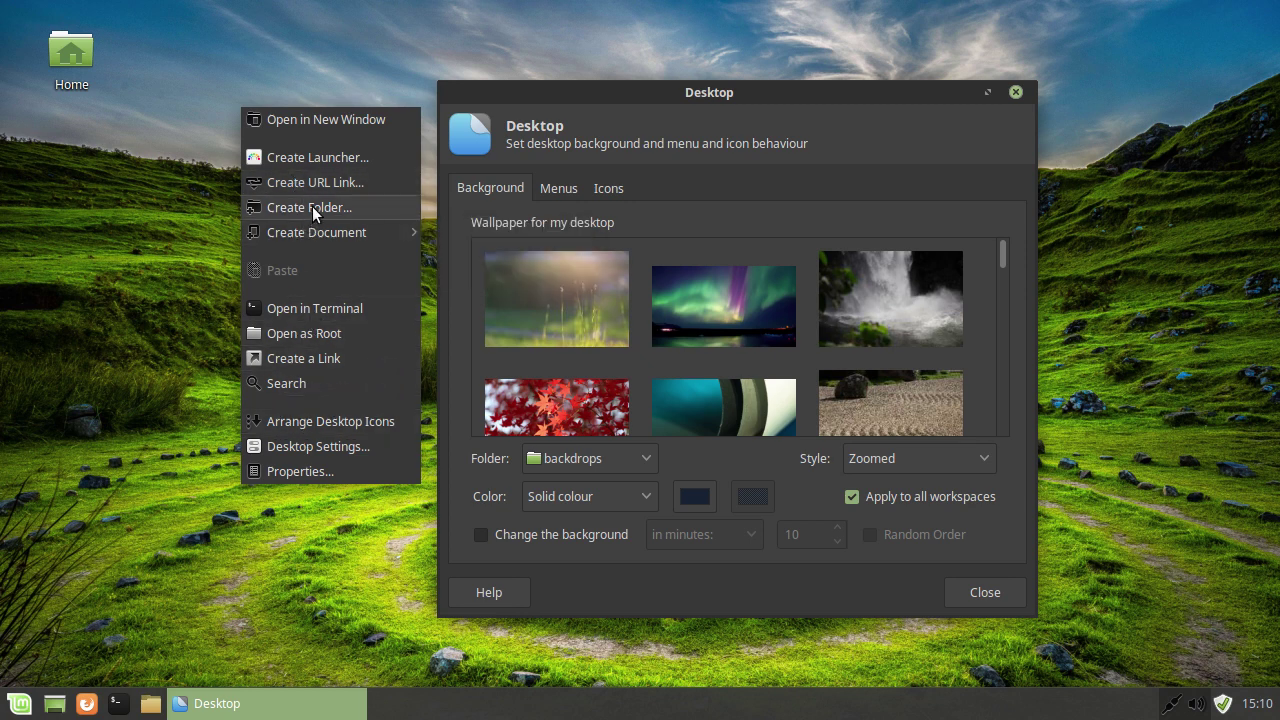
{"action": "left_click_drag", "start_coordinate": [783, 92], "coordinate": [848, 65]}
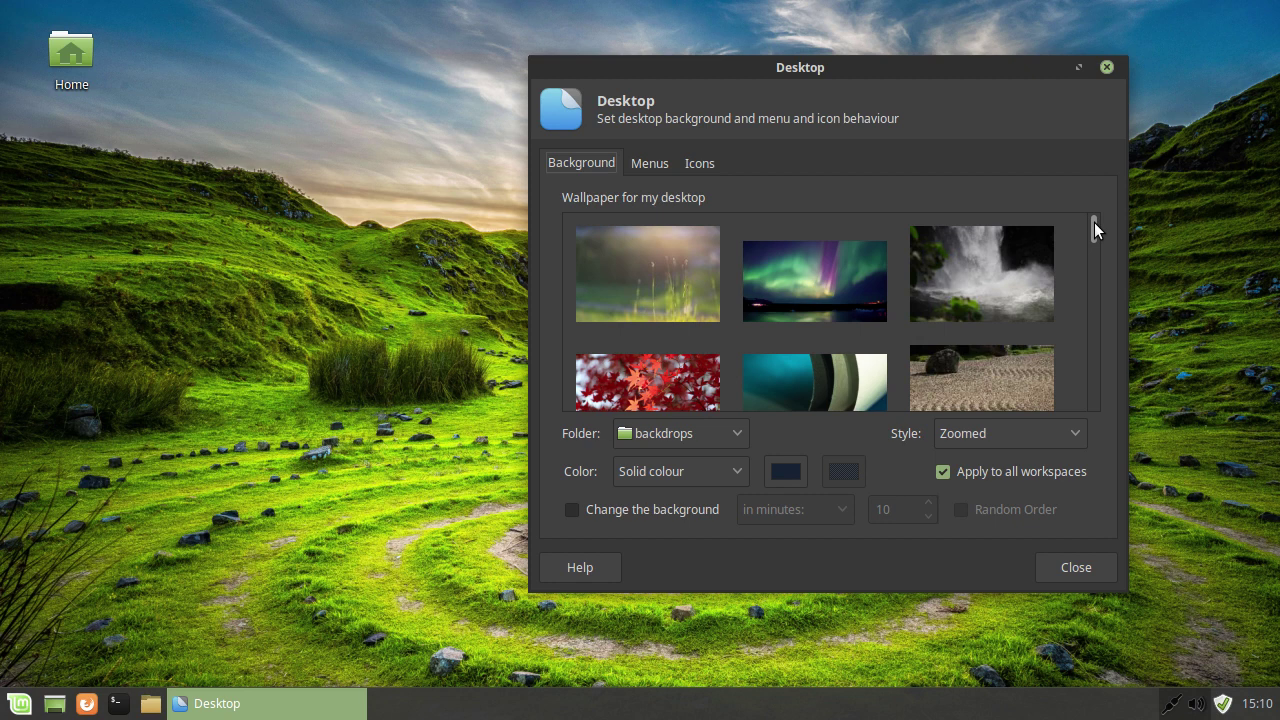
{"action": "left_click", "coordinate": [650, 385]}
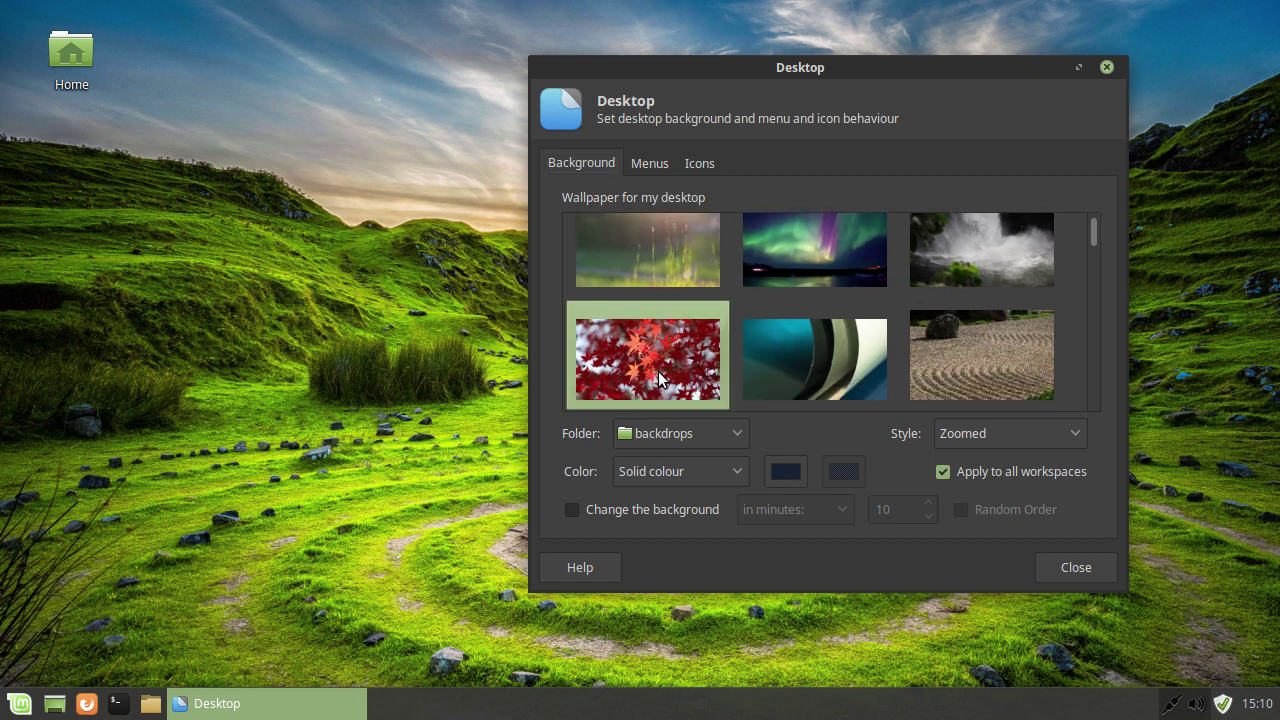
{"action": "left_click_drag", "start_coordinate": [777, 66], "coordinate": [831, 133]}
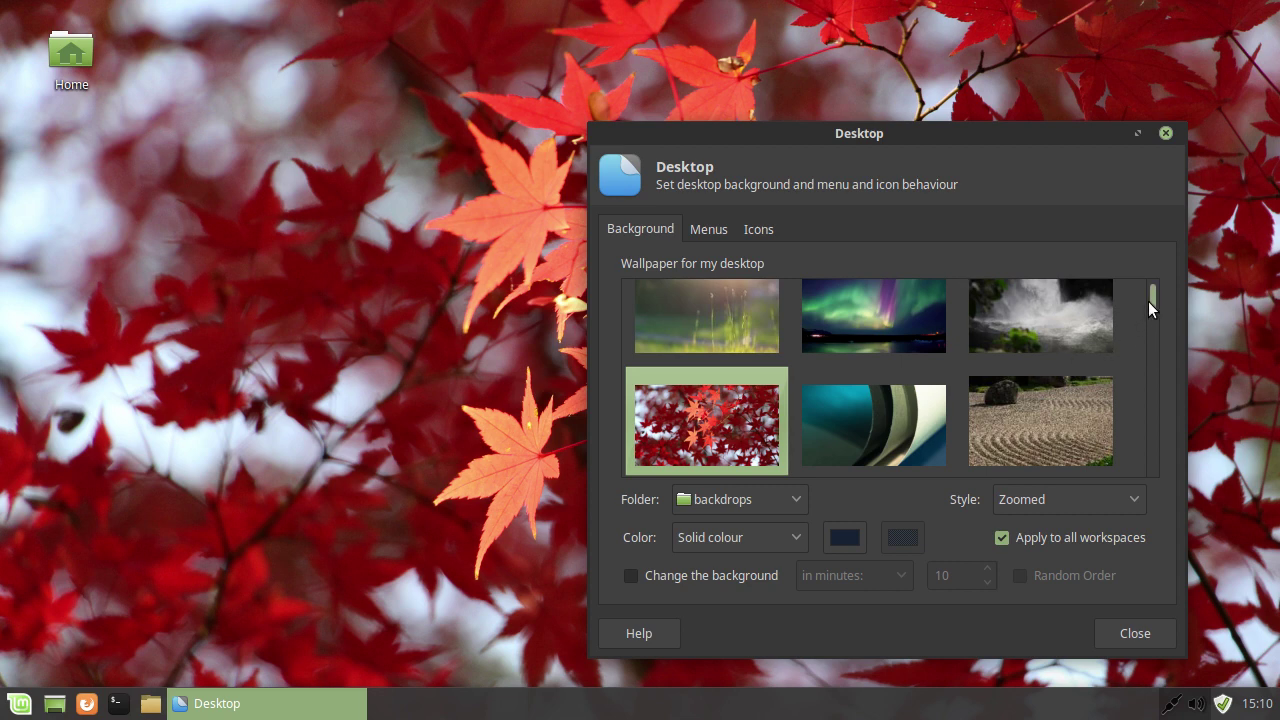
- Try the green leaves, pink cherry blossom and hot-air balloon wallpapers from the backdrops folder
{"action": "left_click_drag", "start_coordinate": [1150, 301], "coordinate": [1153, 330]}
{"action": "scroll", "coordinate": [1153, 330], "scroll_direction": "down", "scroll_amount": 3}
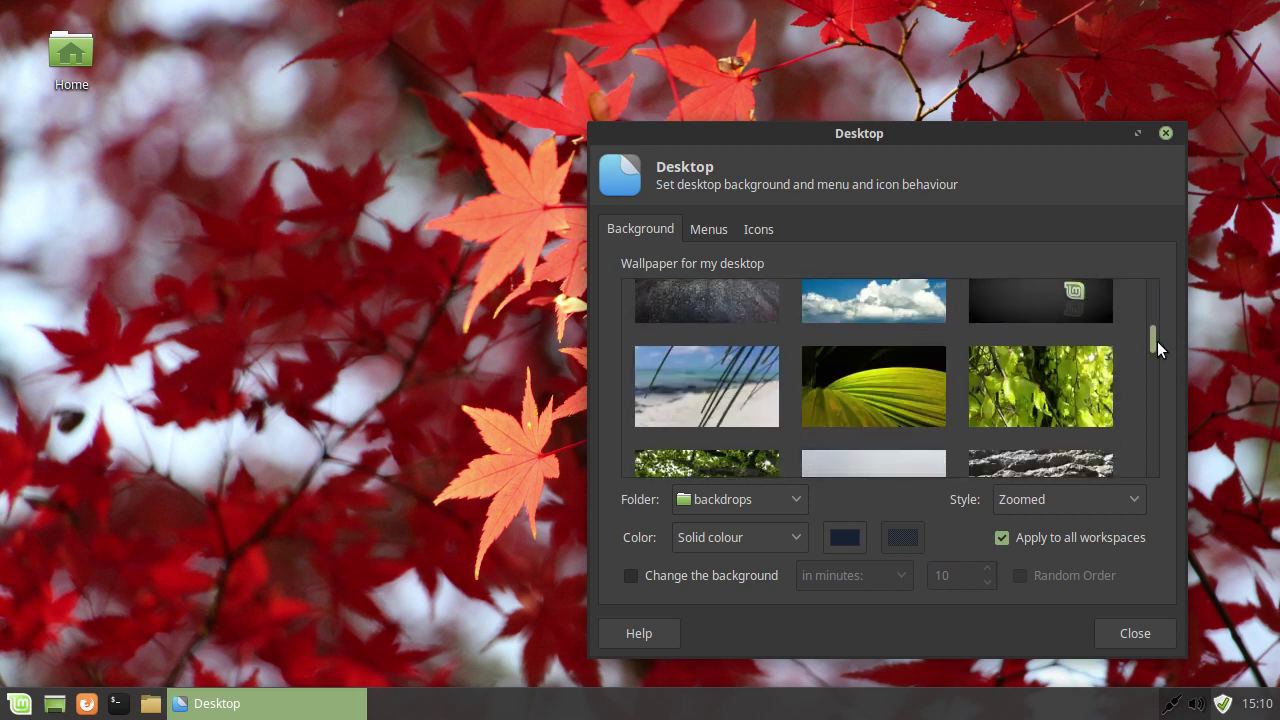
{"action": "left_click", "coordinate": [1055, 393]}
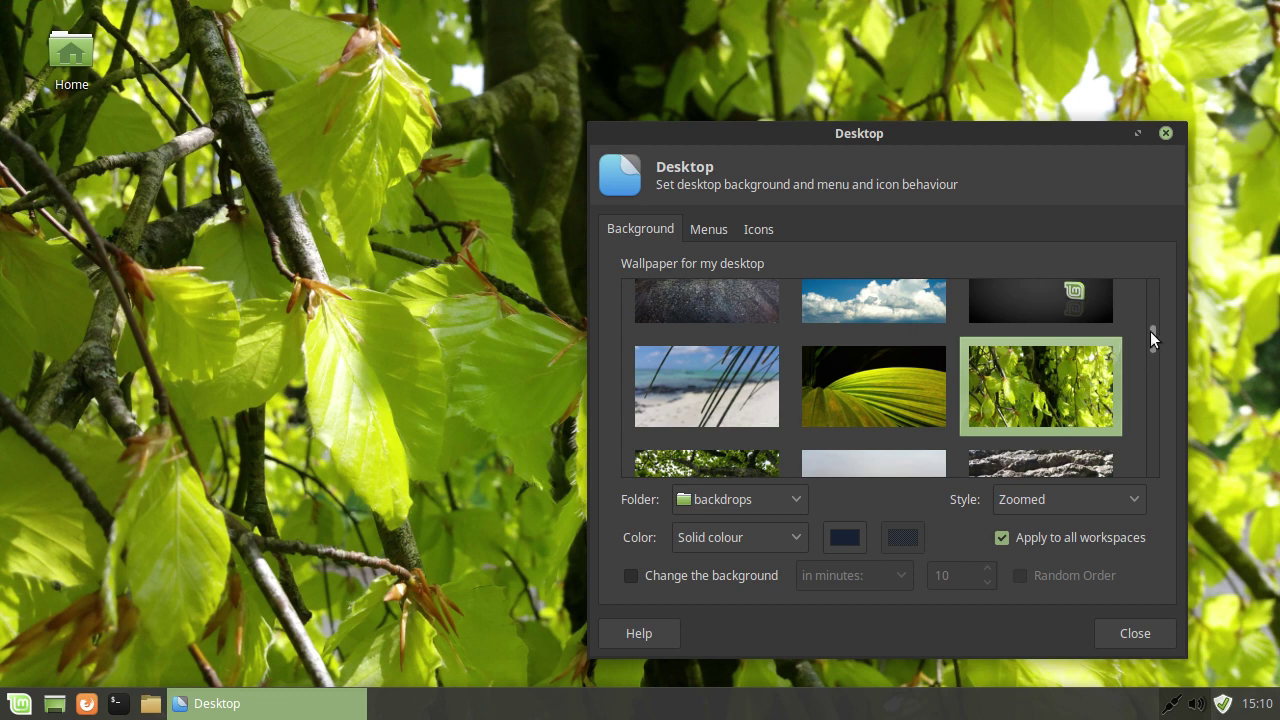
{"action": "left_click_drag", "start_coordinate": [1150, 330], "coordinate": [1157, 362]}
{"action": "left_click", "coordinate": [877, 371]}
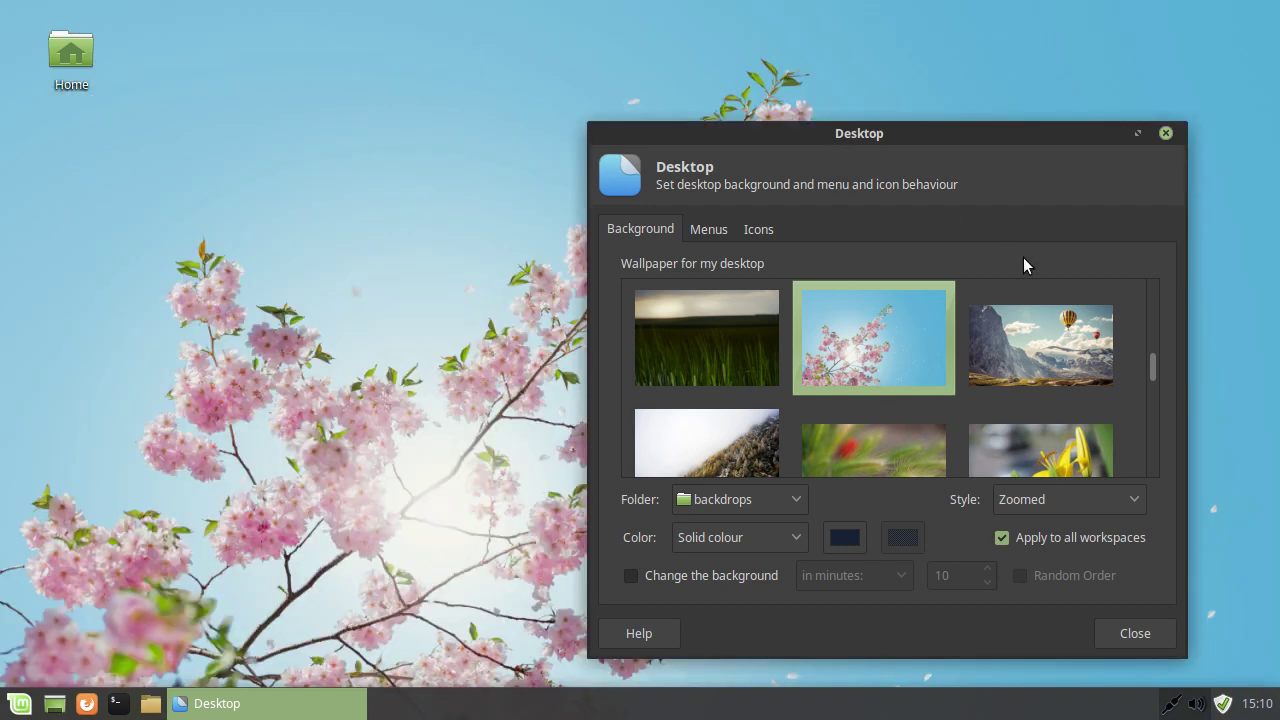
{"action": "left_click", "coordinate": [1031, 331]}
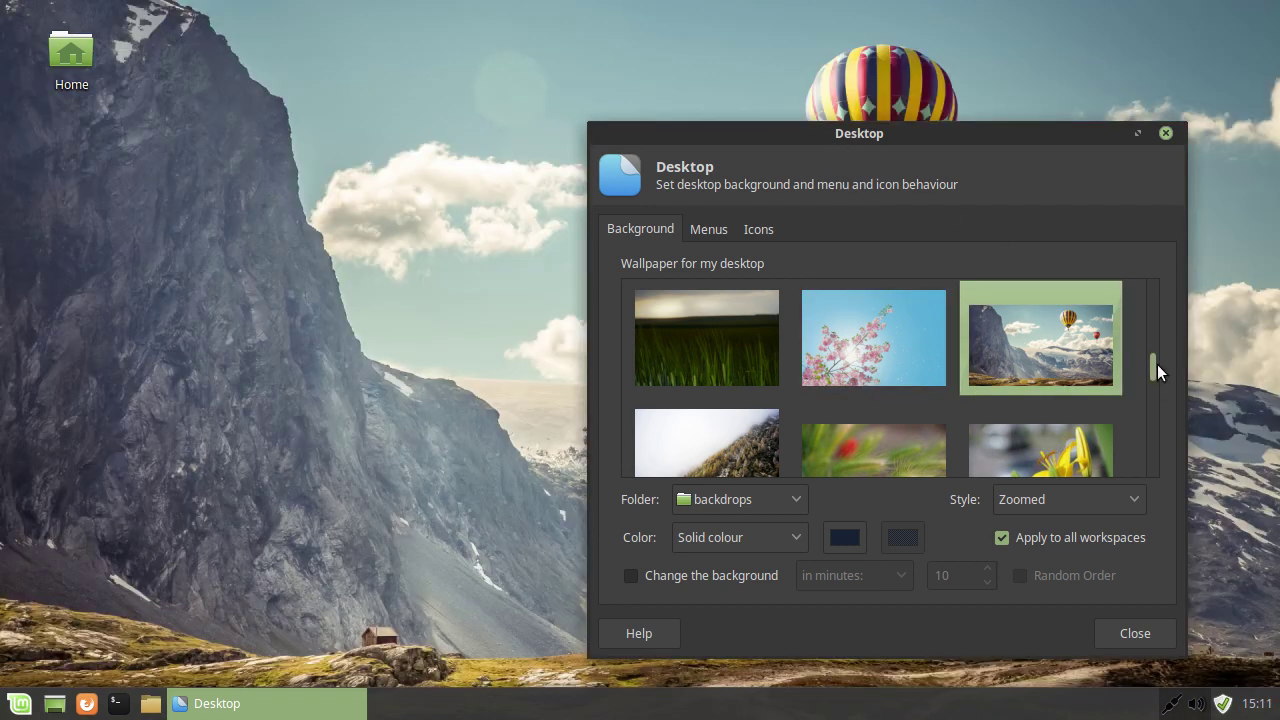
- Try the red canyon, pebbles, rocky beach and blurred orange-and-green leaf wallpapers on the desktop
{"action": "left_click_drag", "start_coordinate": [1157, 364], "coordinate": [1156, 398]}
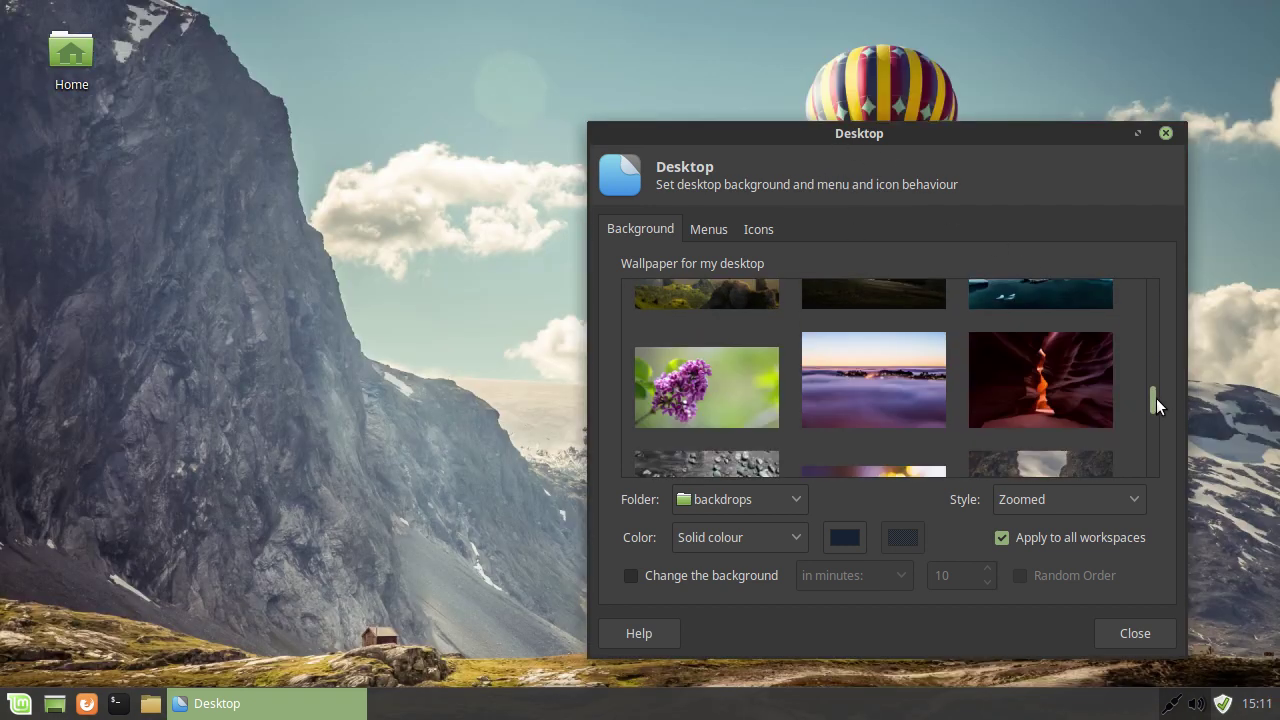
{"action": "left_click", "coordinate": [1079, 364]}
{"action": "left_click_drag", "start_coordinate": [1085, 139], "coordinate": [1094, 87]}
{"action": "scroll", "coordinate": [1160, 355], "scroll_direction": "down", "scroll_amount": 3}
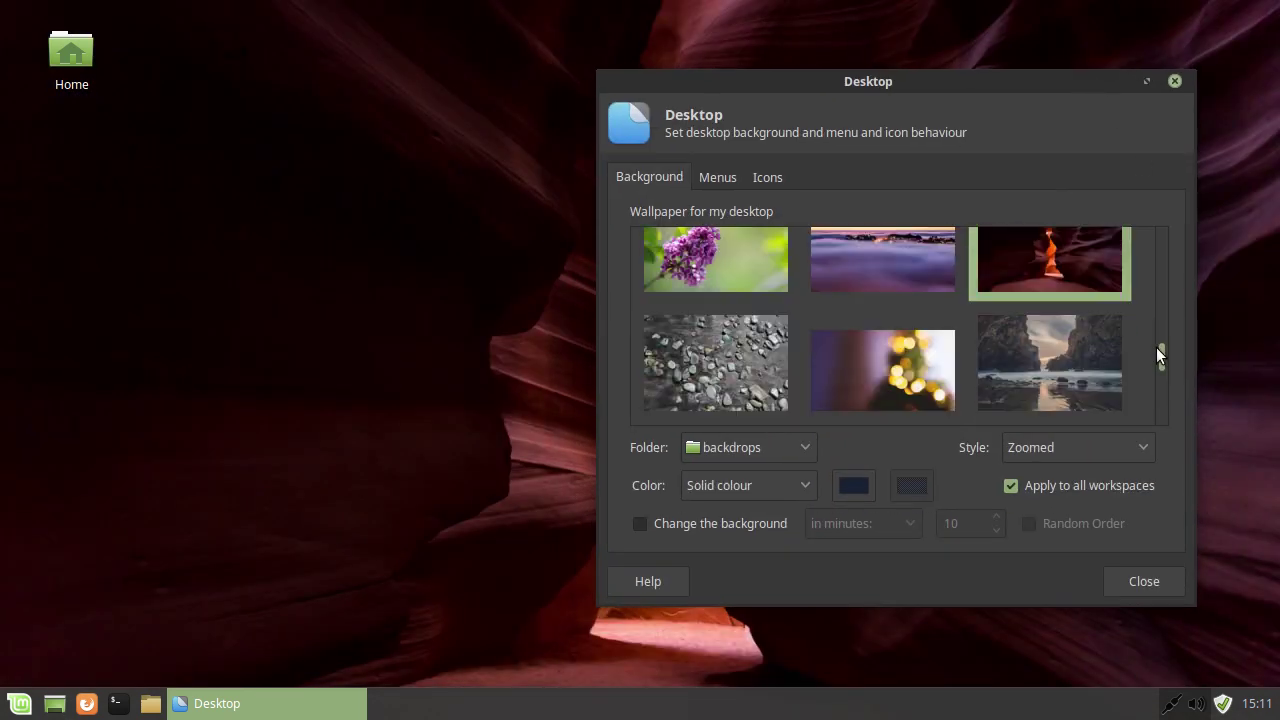
{"action": "left_click", "coordinate": [737, 260]}
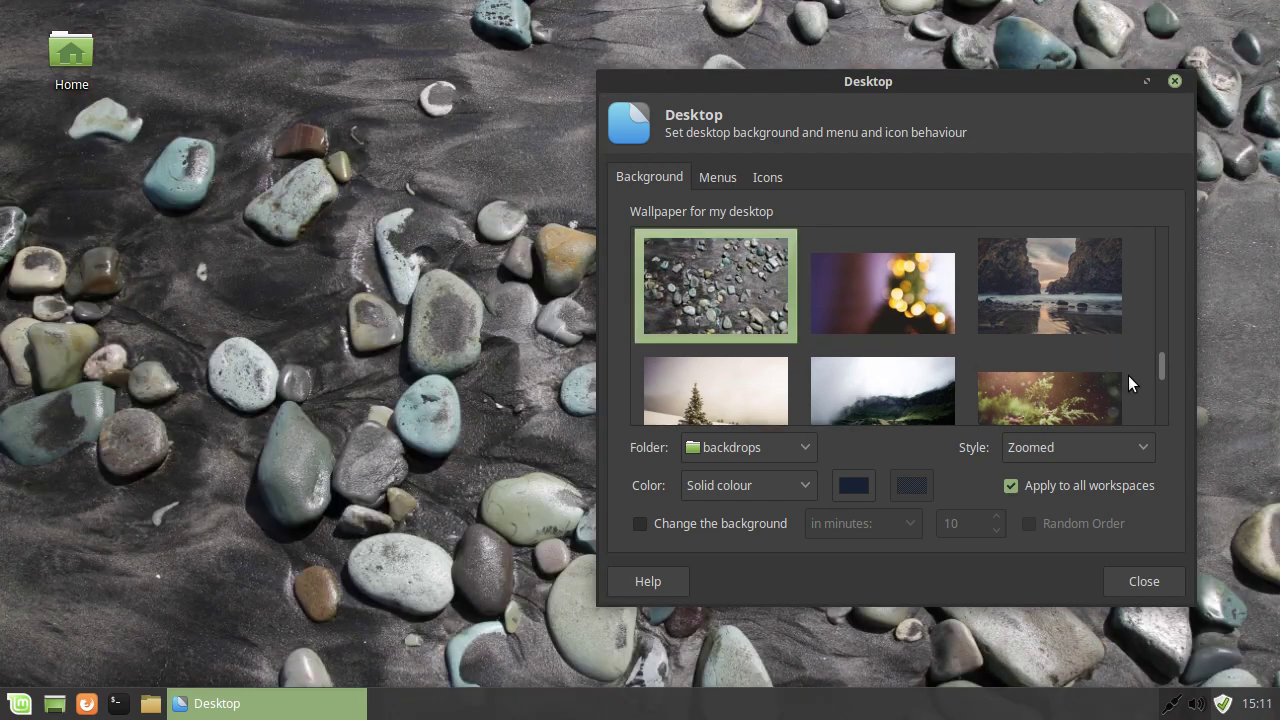
{"action": "left_click", "coordinate": [1110, 328]}
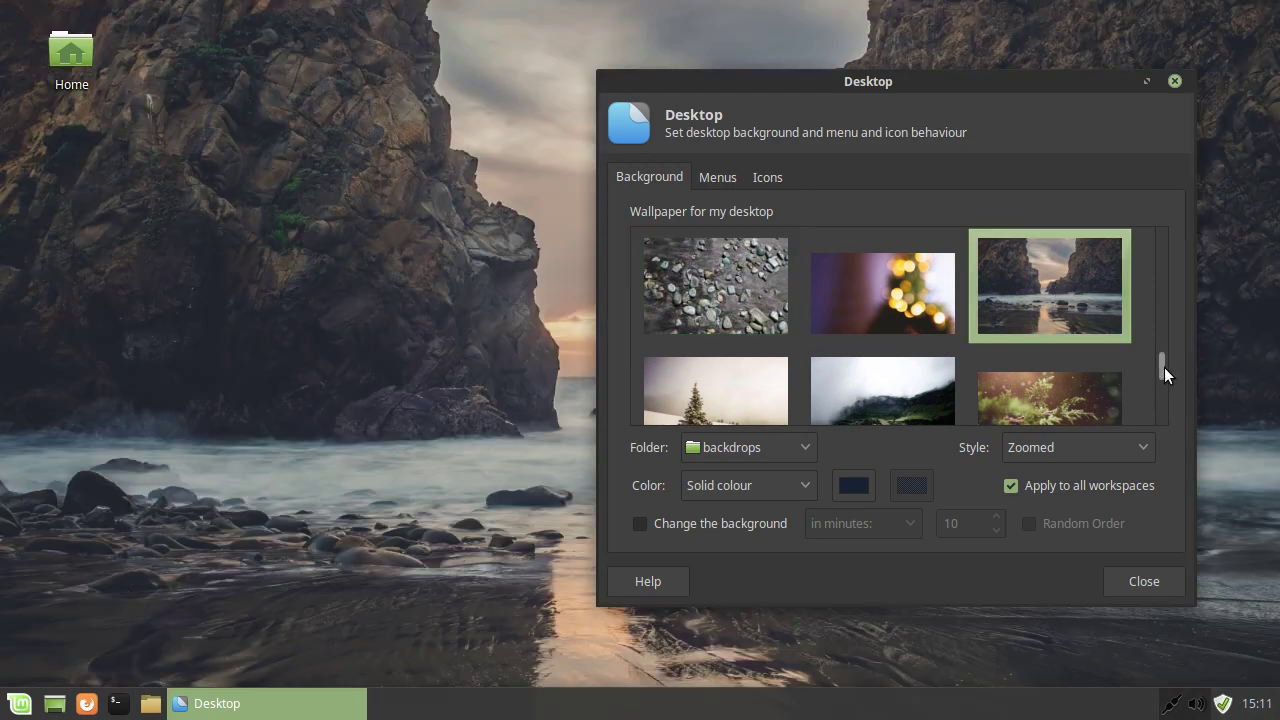
{"action": "left_click_drag", "start_coordinate": [1164, 366], "coordinate": [1131, 235]}
{"action": "left_click", "coordinate": [1118, 360]}
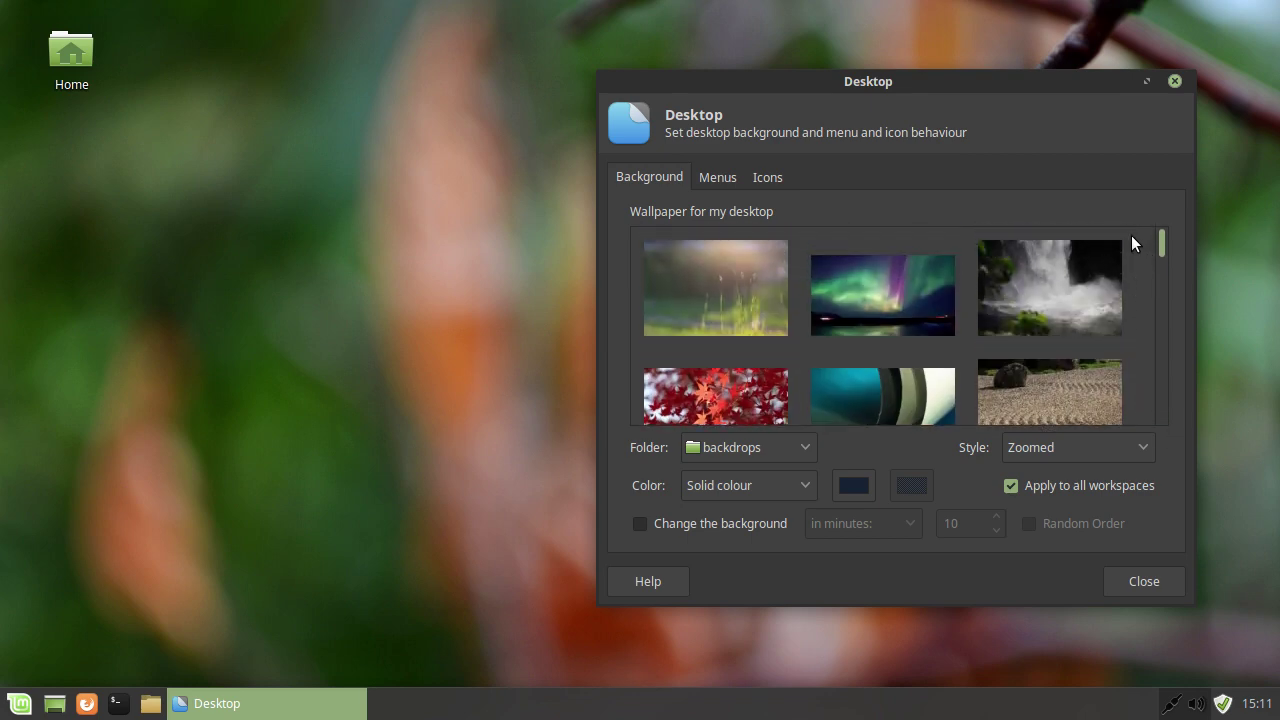
- Set the red maple leaves picture as the desktop wallpaper and close the desktop settings
{"action": "scroll", "coordinate": [1100, 250], "scroll_direction": "down", "scroll_amount": 4}
{"action": "left_click", "coordinate": [693, 264]}
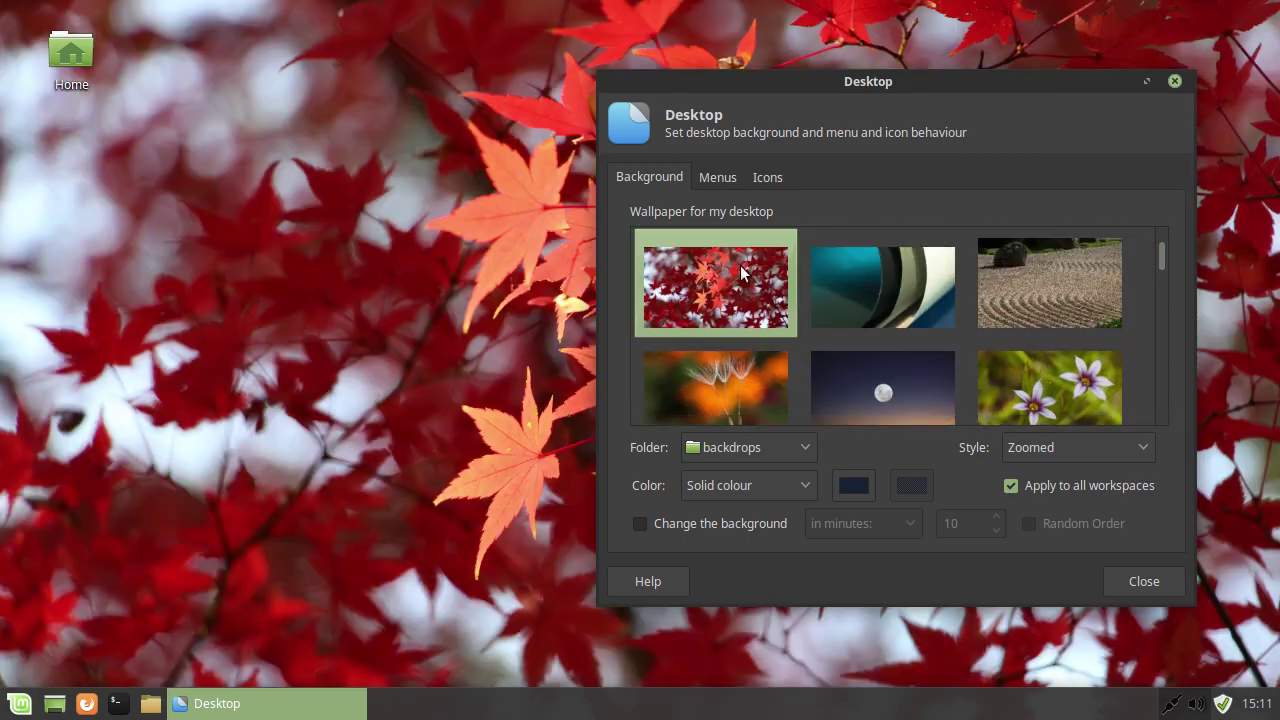
{"action": "left_click", "coordinate": [1141, 580]}
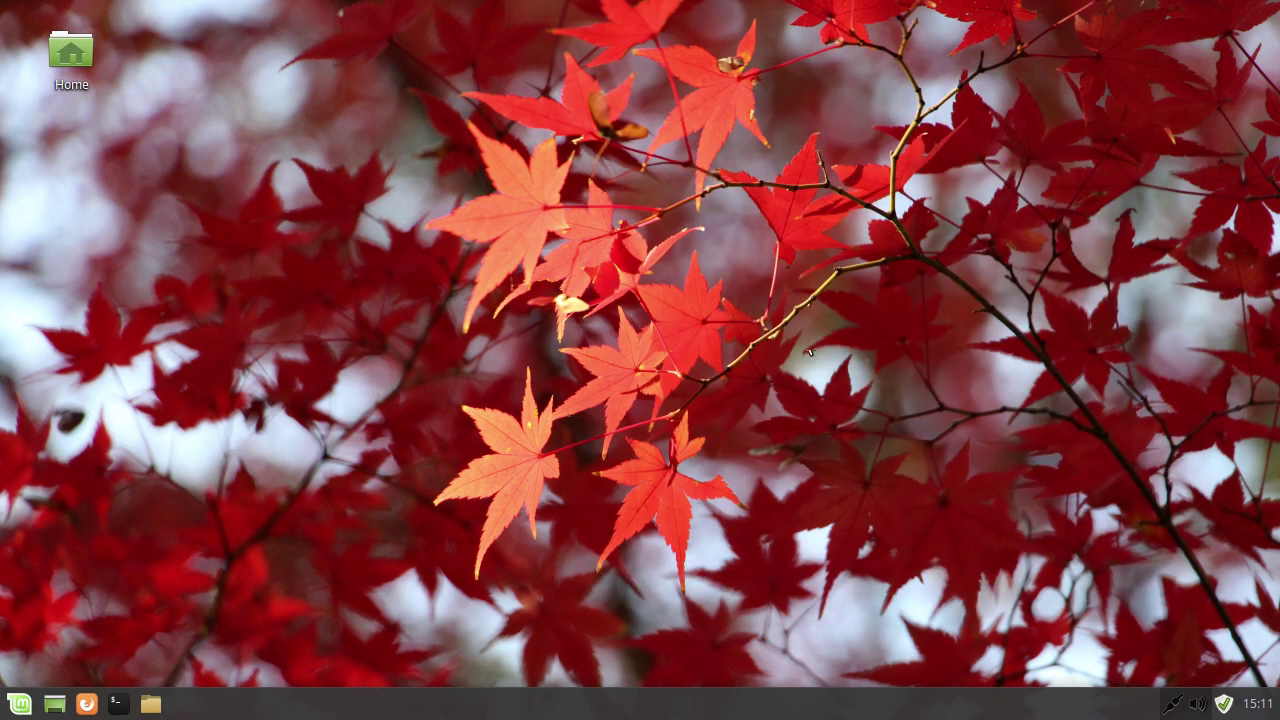